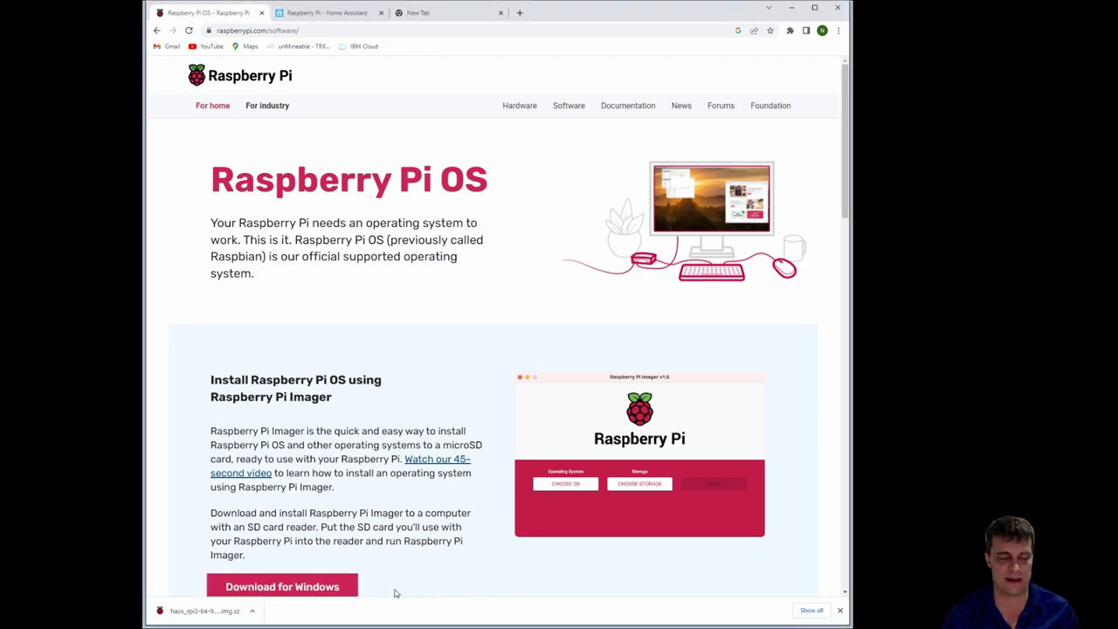
# Close the downloads bar on the Raspberry Pi software page and scroll back to the top
pyautogui.scroll(-1, 374, 552)
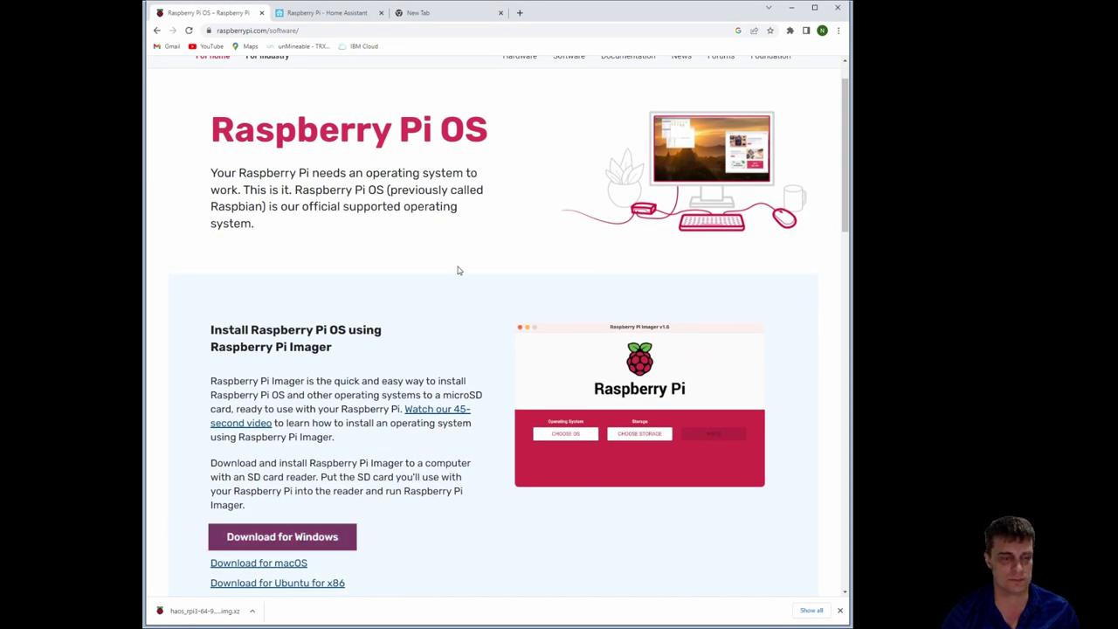
pyautogui.click(841, 611)
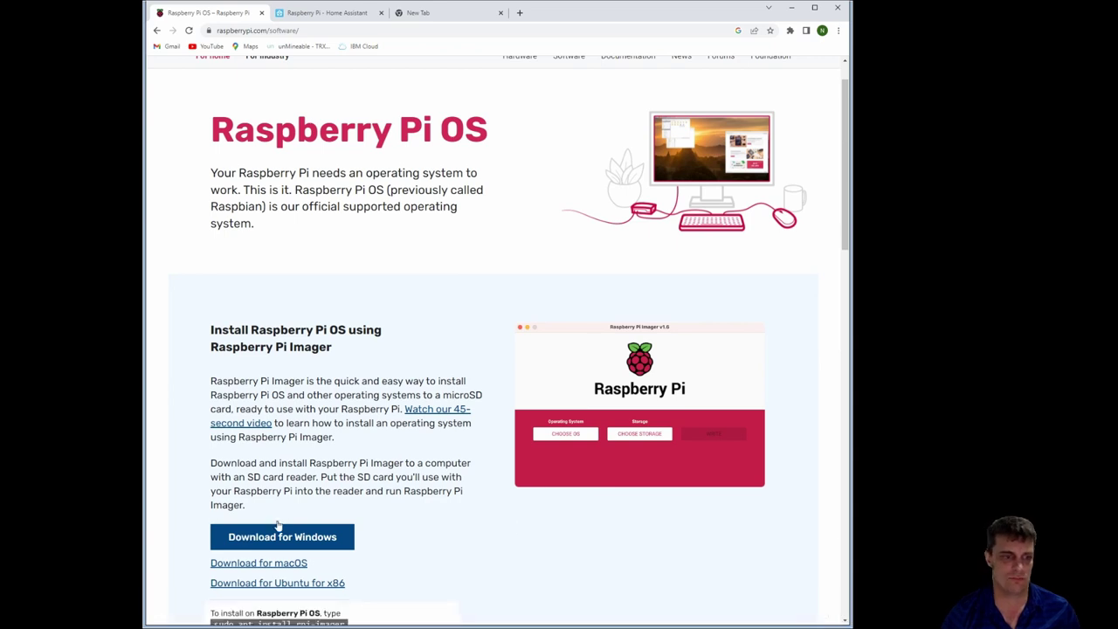
pyautogui.scroll(1, 350, 402)
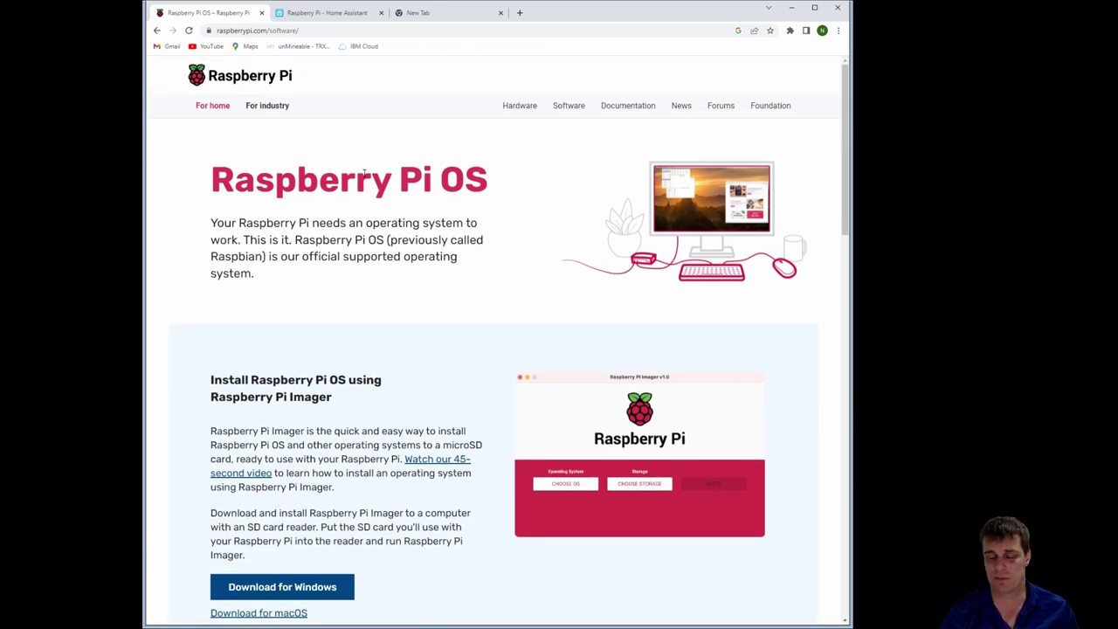
# Select the Raspberry Pi 3 64-bit image URL in the Home Assistant installation guide
pyautogui.click(299, 12)
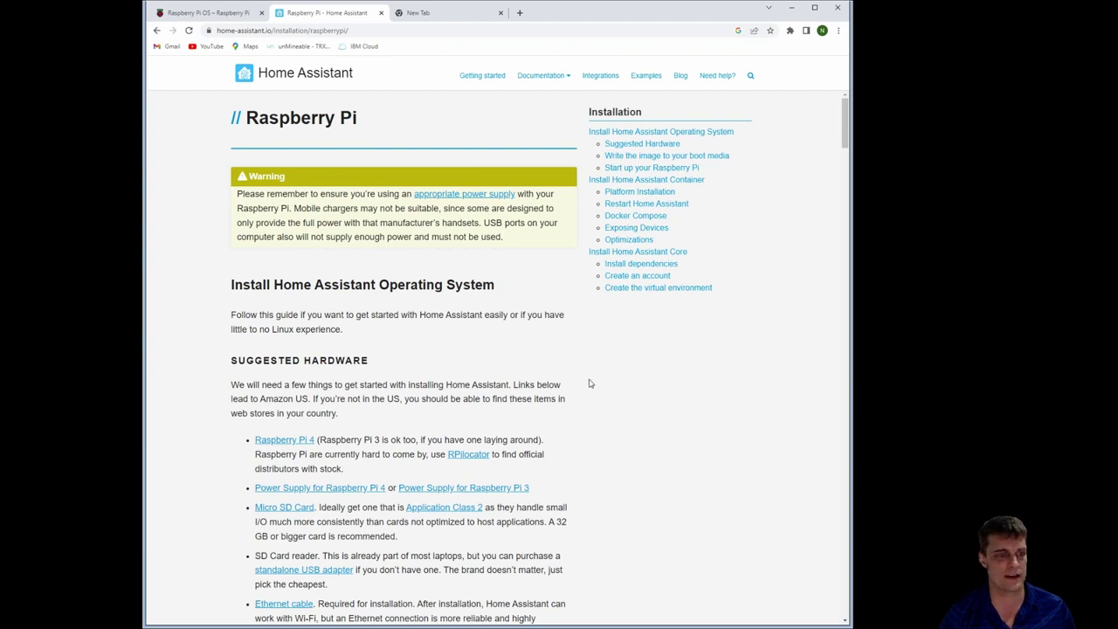
pyautogui.scroll(-2, 587, 385)
pyautogui.scroll(-5, 585, 386)
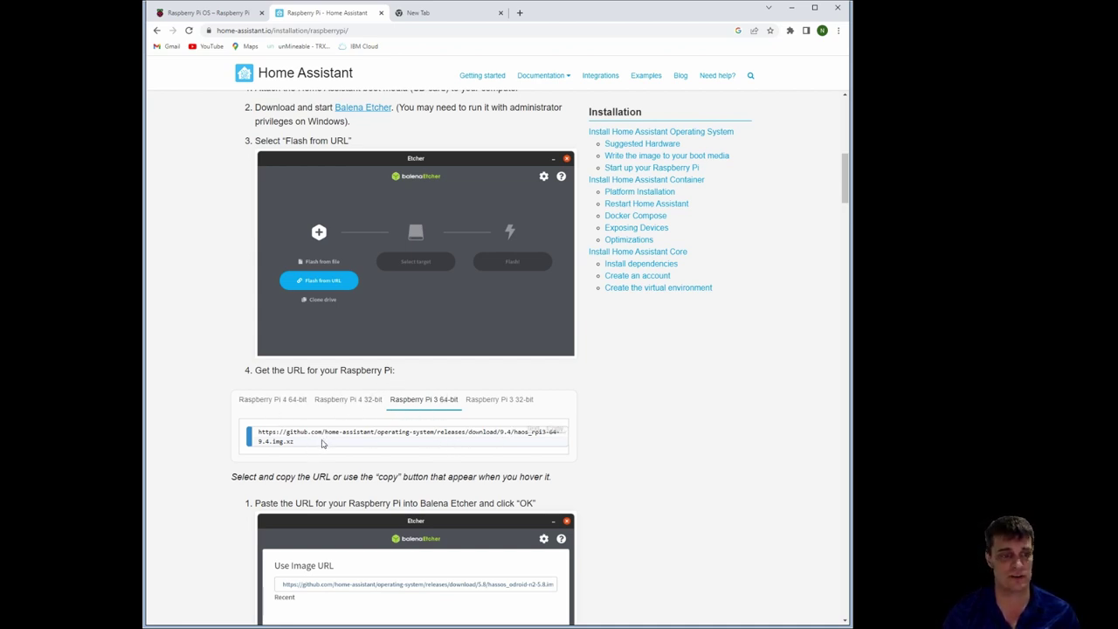
pyautogui.moveTo(297, 448); pyautogui.dragTo(255, 431)
pyautogui.hotkey('ctrl', 'c')
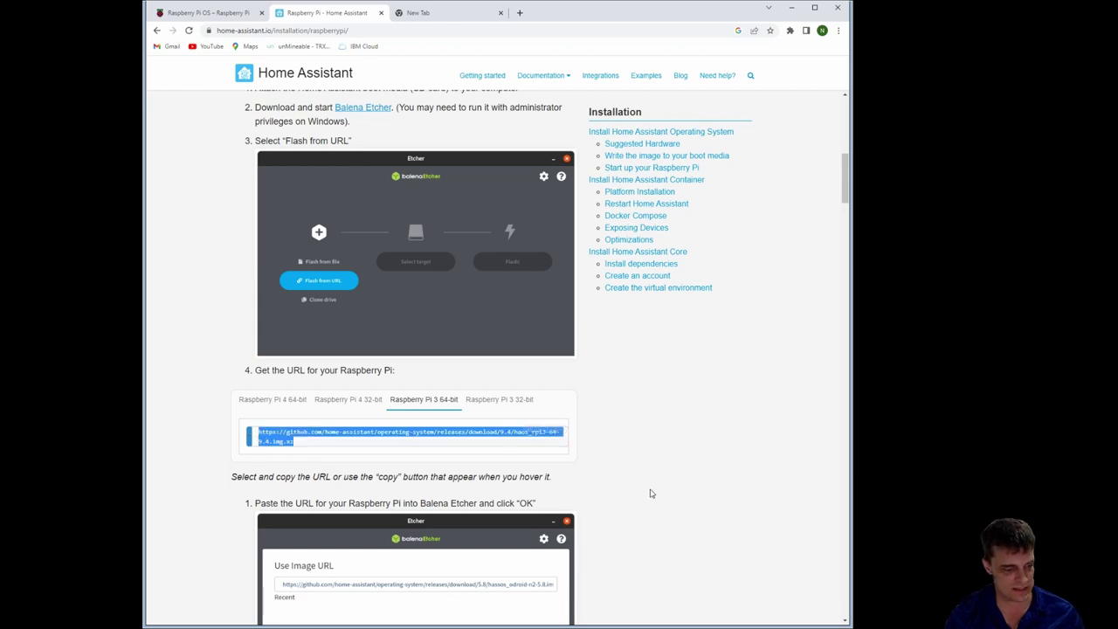
# Paste the image URL into a new tab to download haos_rpi3-64-9.4.img.xz, then return to the Raspberry Pi OS tab
pyautogui.click(441, 12)
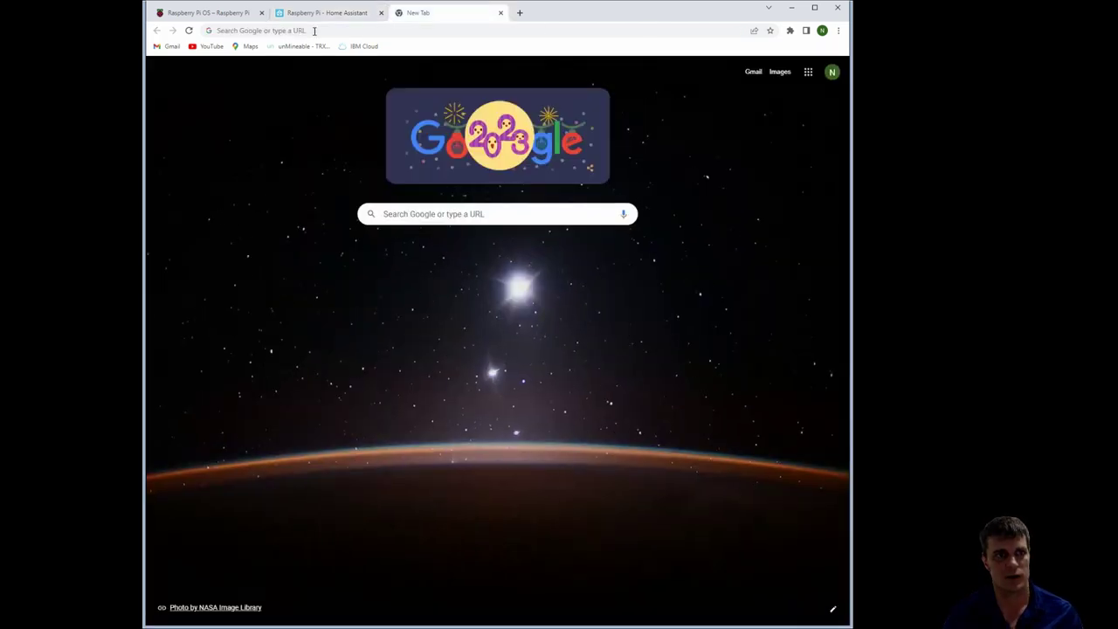
pyautogui.click(348, 29)
pyautogui.hotkey('ctrl', 'v')
pyautogui.press('Return')
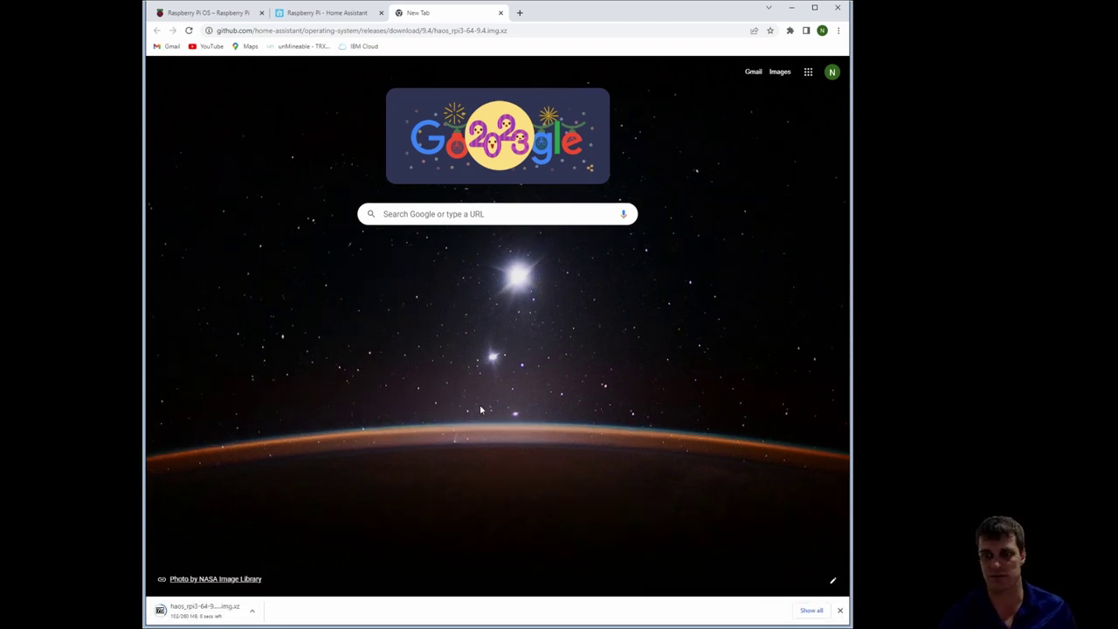
pyautogui.click(212, 14)
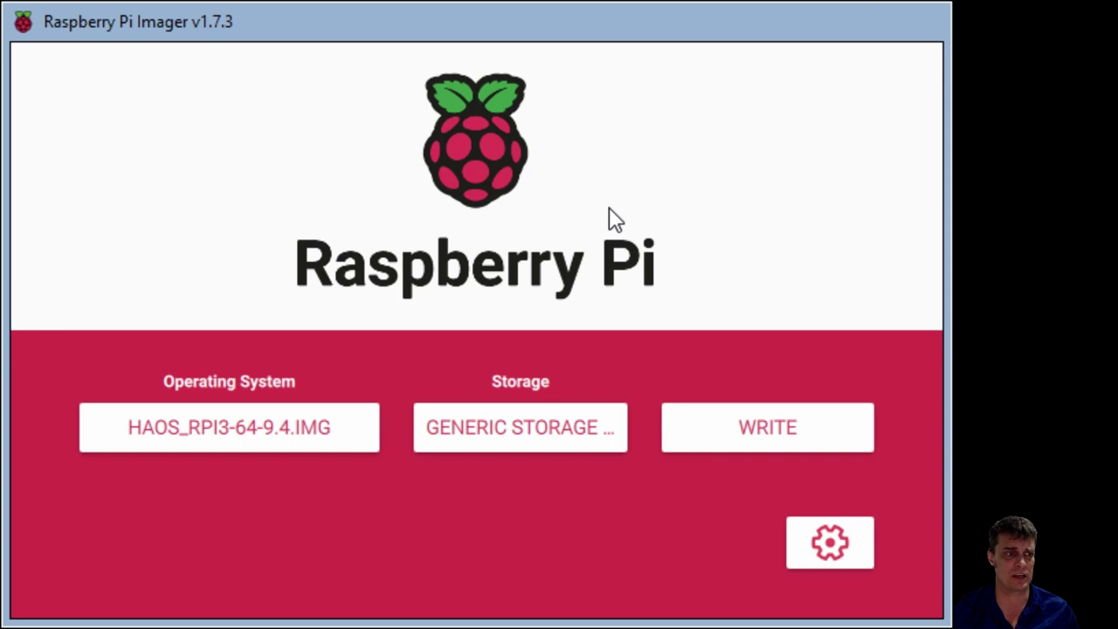
# Choose Use custom in the operating system list and pick the HAOS_RPI3-64-9.4.IMG file
pyautogui.click(242, 425)
pyautogui.scroll(5, 445, 192)
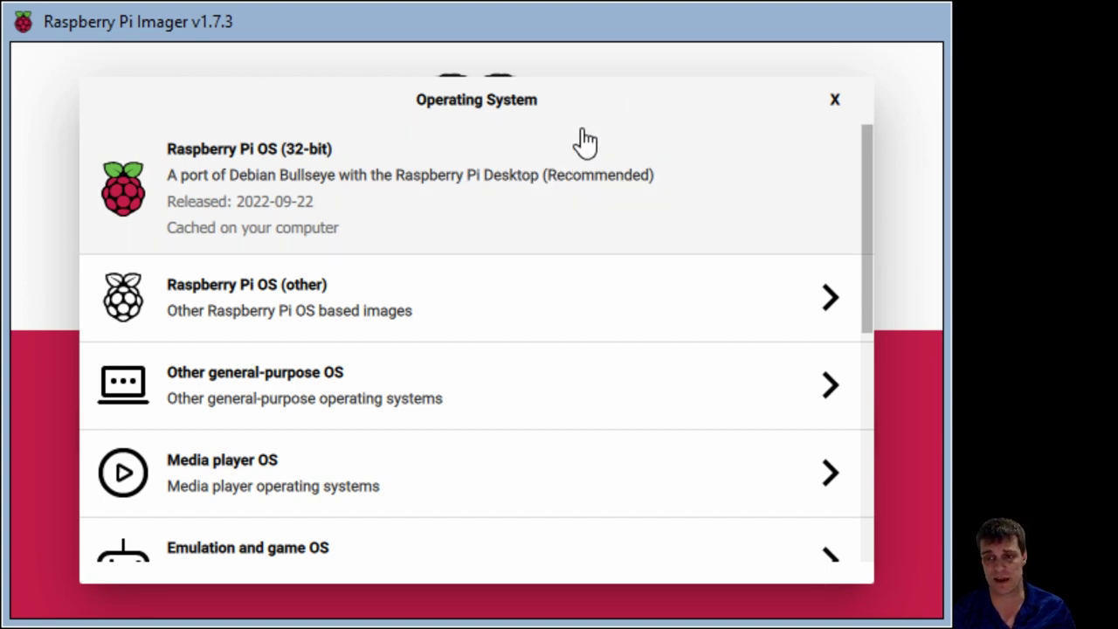
pyautogui.scroll(-2, 567, 175)
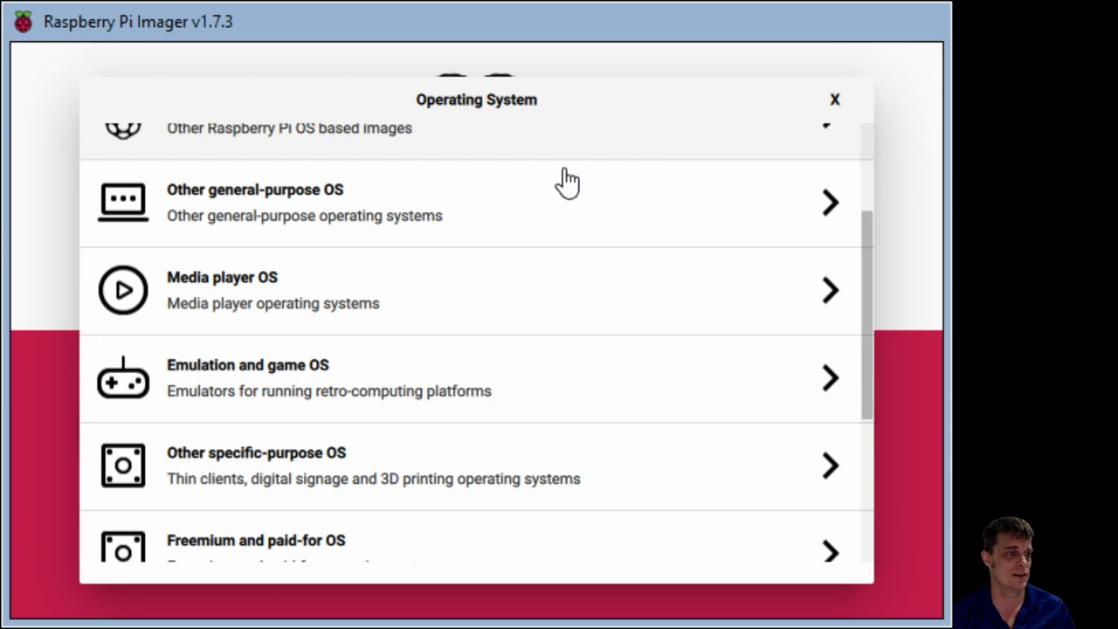
pyautogui.scroll(-4, 550, 228)
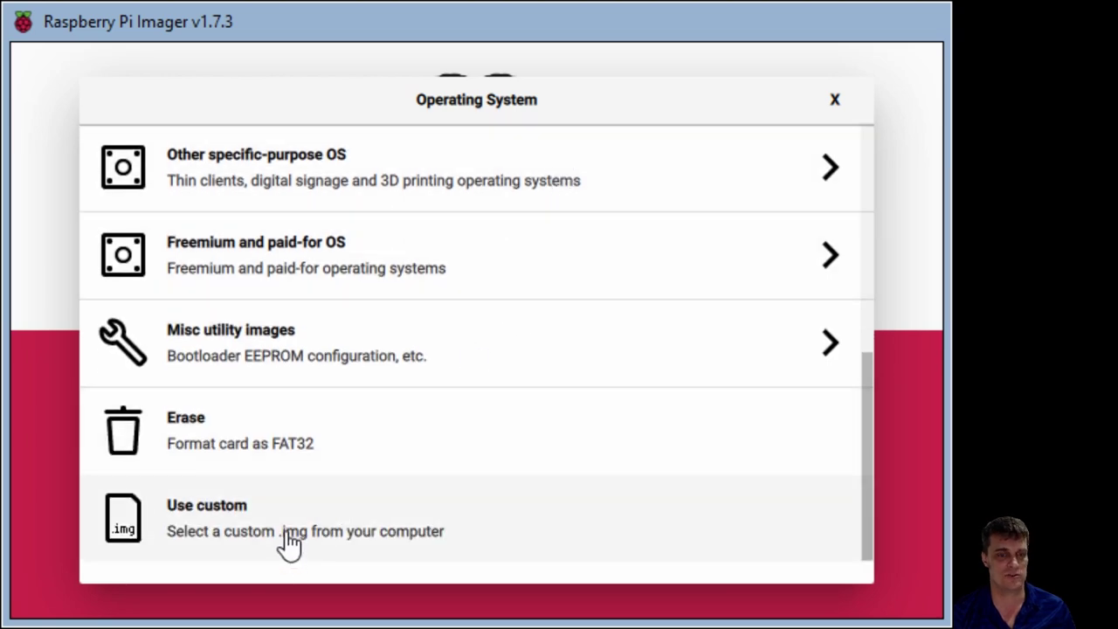
pyautogui.click(289, 541)
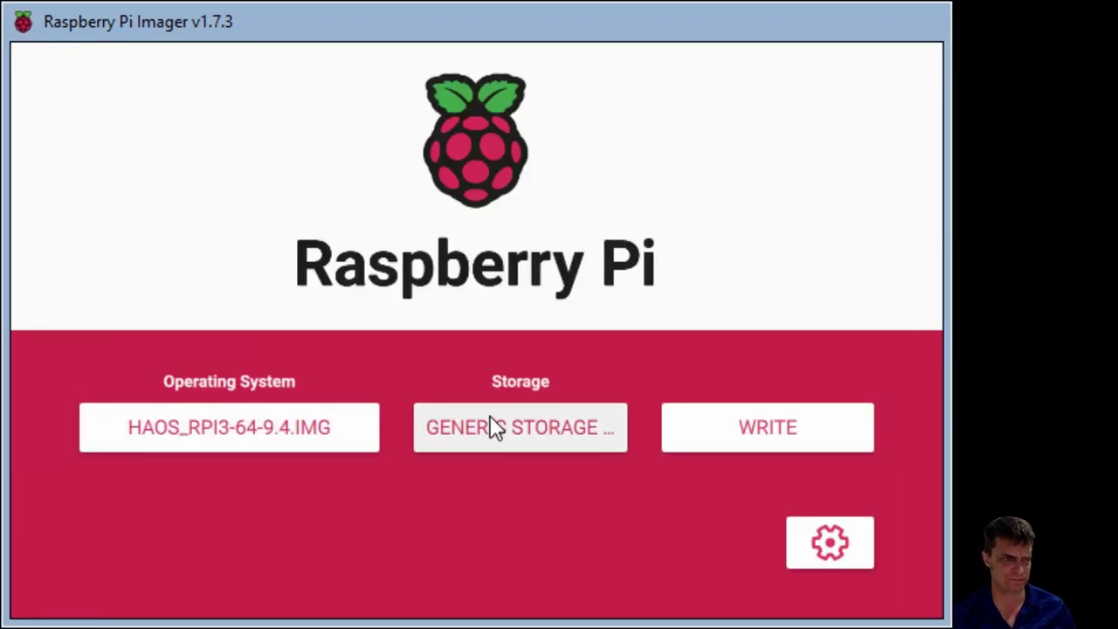
# Write the HAOS image to the Generic STORAGE DEVICE, confirming the erase and closing the success message
pyautogui.click(603, 421)
pyautogui.click(305, 200)
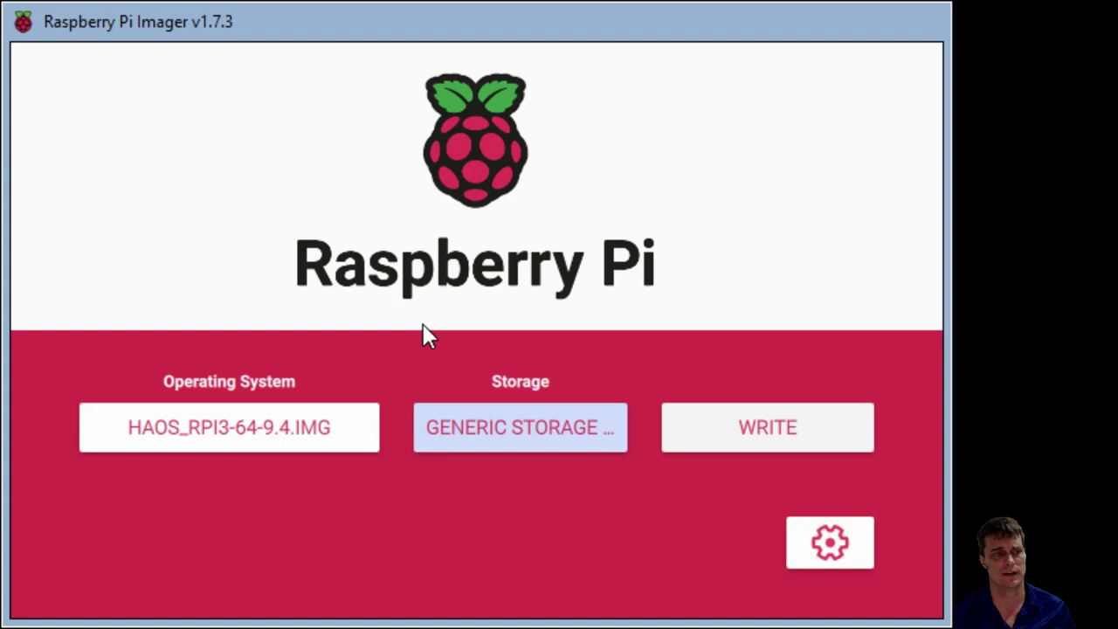
pyautogui.click(732, 428)
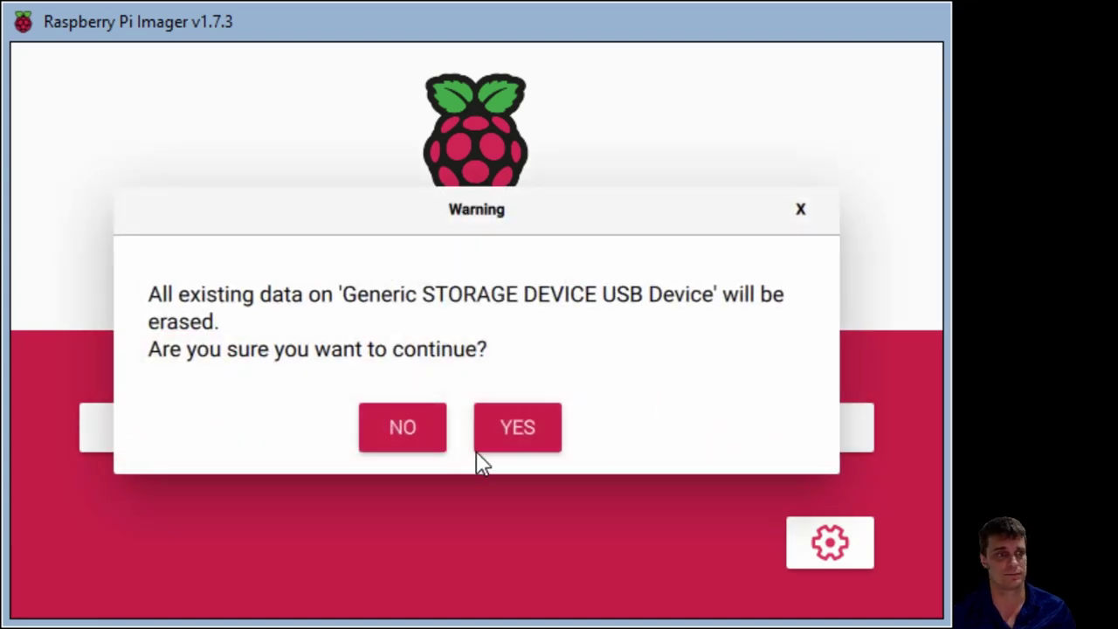
pyautogui.click(527, 412)
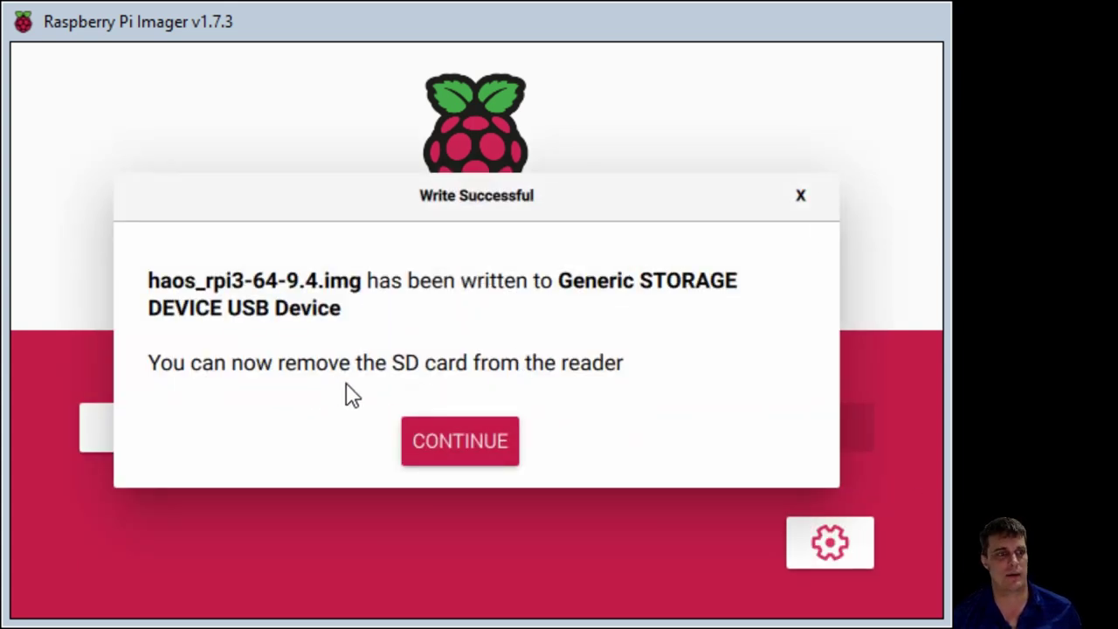
pyautogui.click(439, 439)
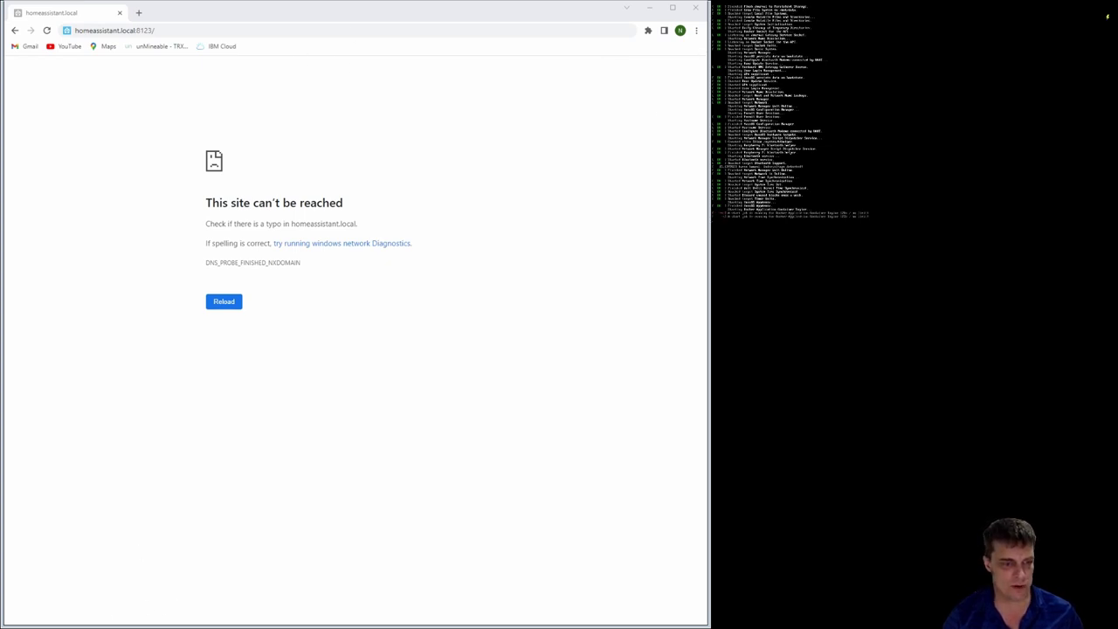
# Reload homeassistant.local:8123/onboarding.html in Chrome while the Pi's console finishes booting
pyautogui.hotkey('alt', 'Tab')
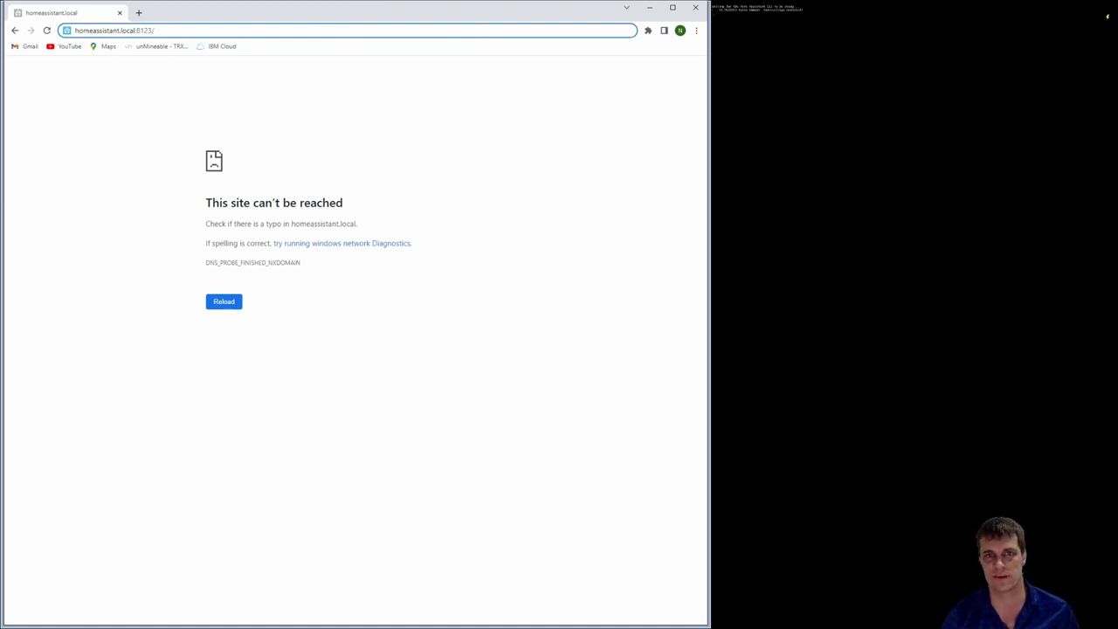
pyautogui.click(1107, 15)
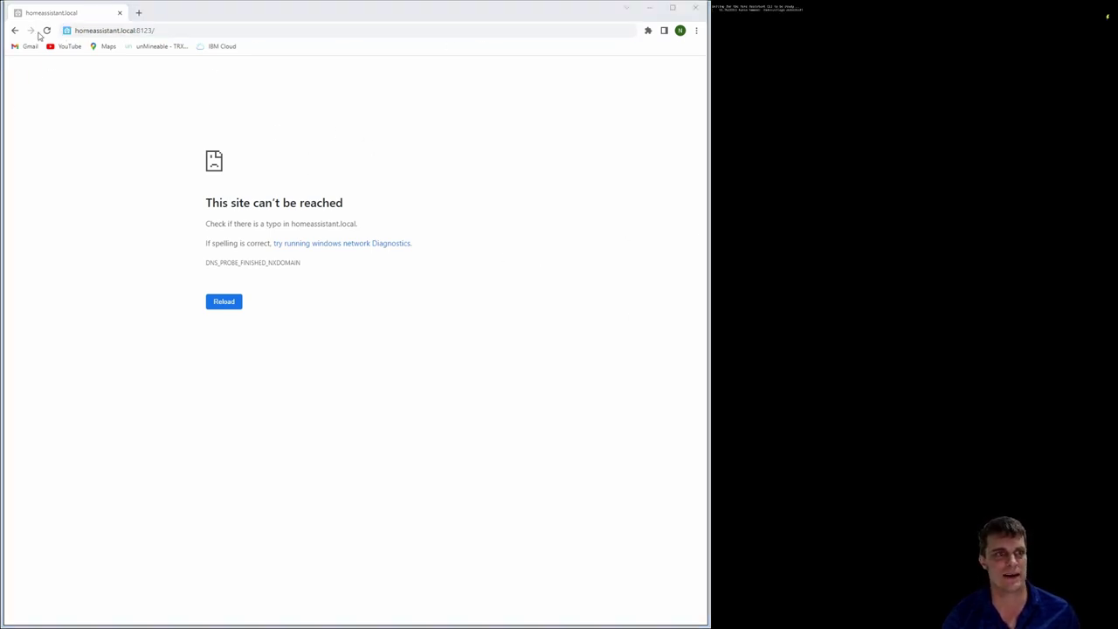
pyautogui.click(46, 31)
pyautogui.click(47, 32)
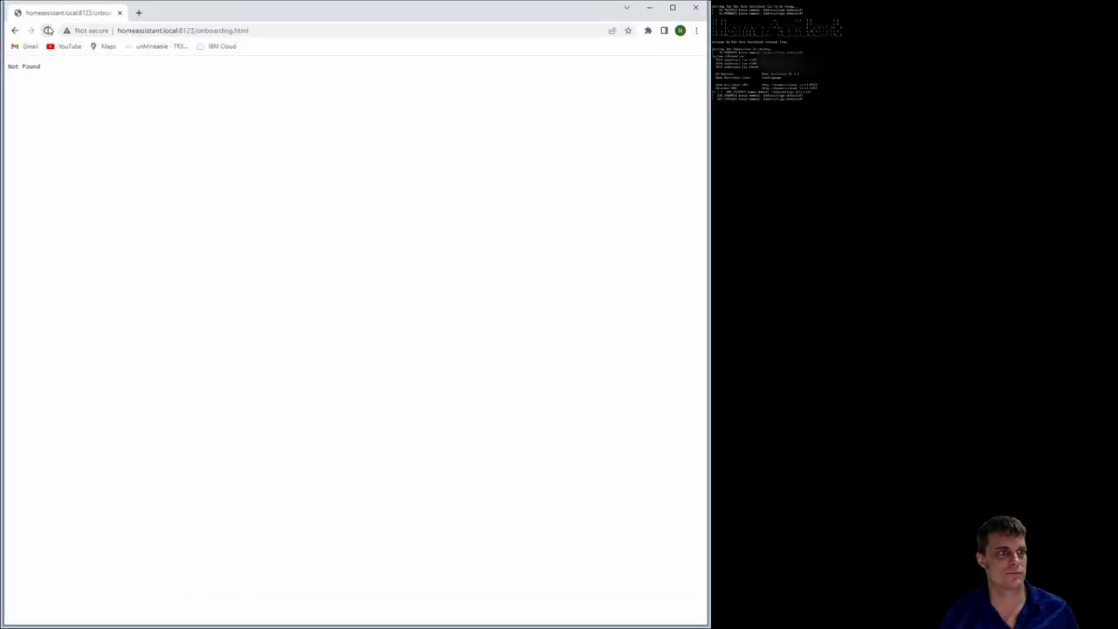
# Remove 'onboarding.html' from the address and load homeassistant.local:8123
pyautogui.moveTo(249, 30); pyautogui.dragTo(194, 32)
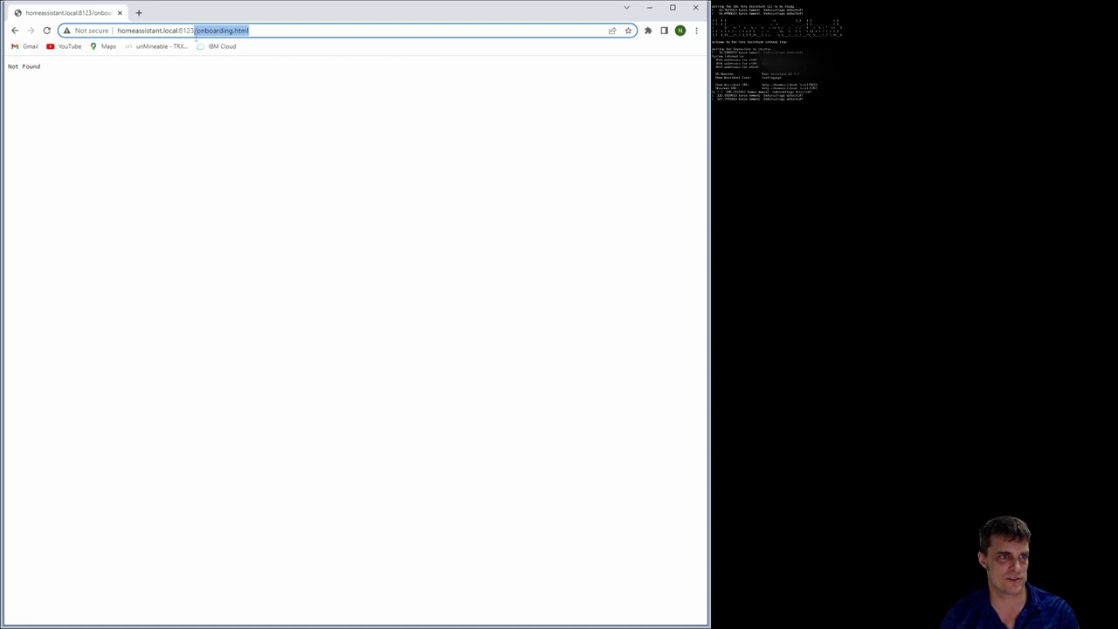
pyautogui.press('BackSpace')
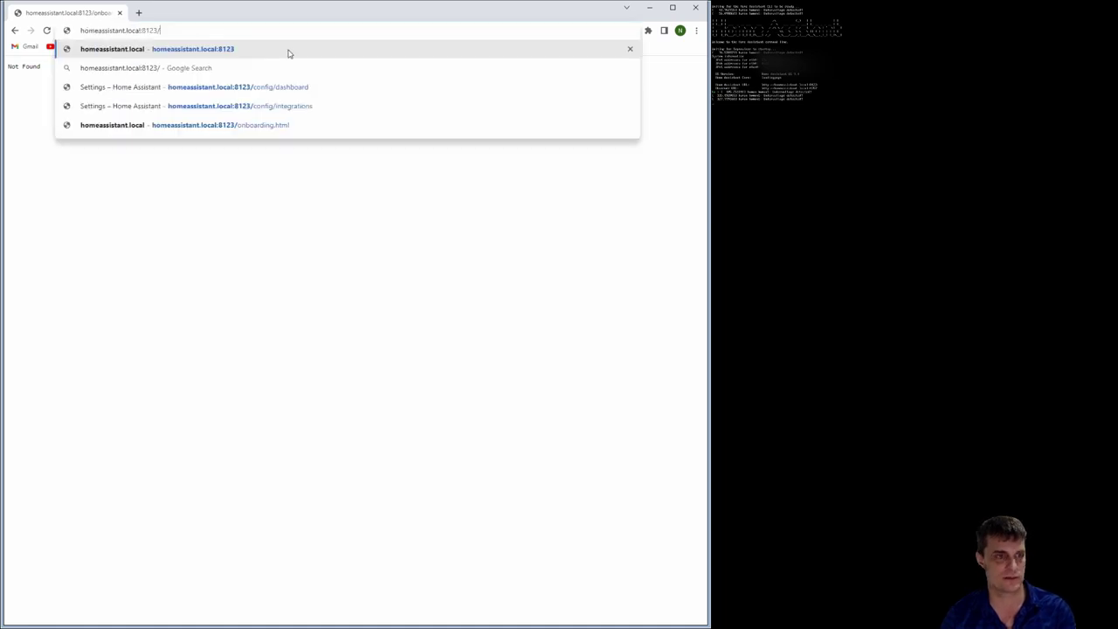
pyautogui.press('Return')
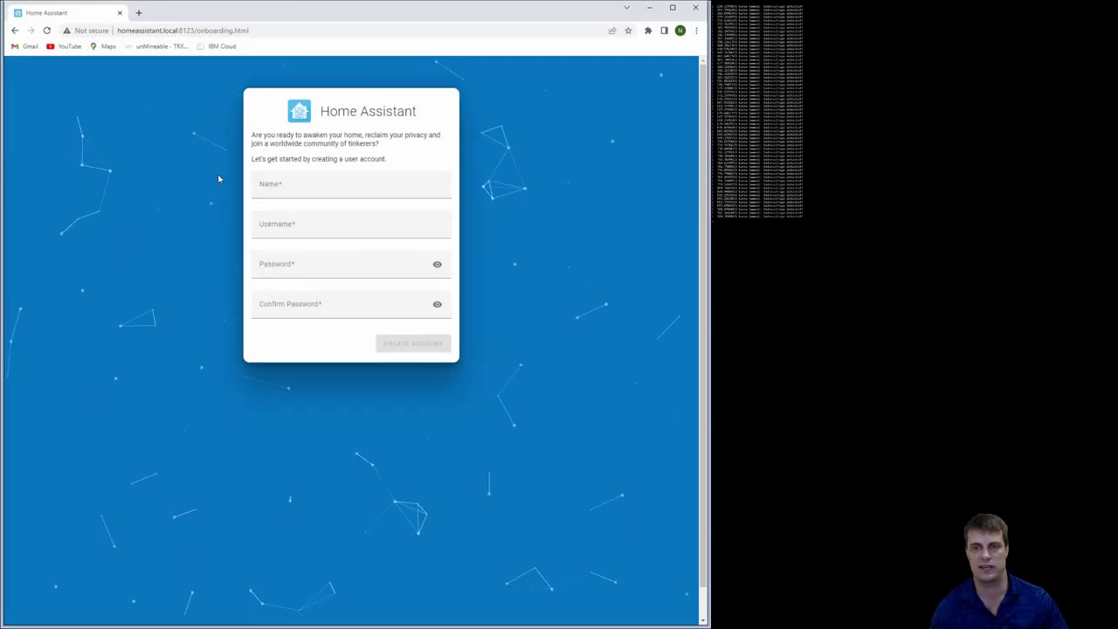
# Create the account named 'NewHomeAssistant-AE', entering and confirming the account password
pyautogui.click(289, 187)
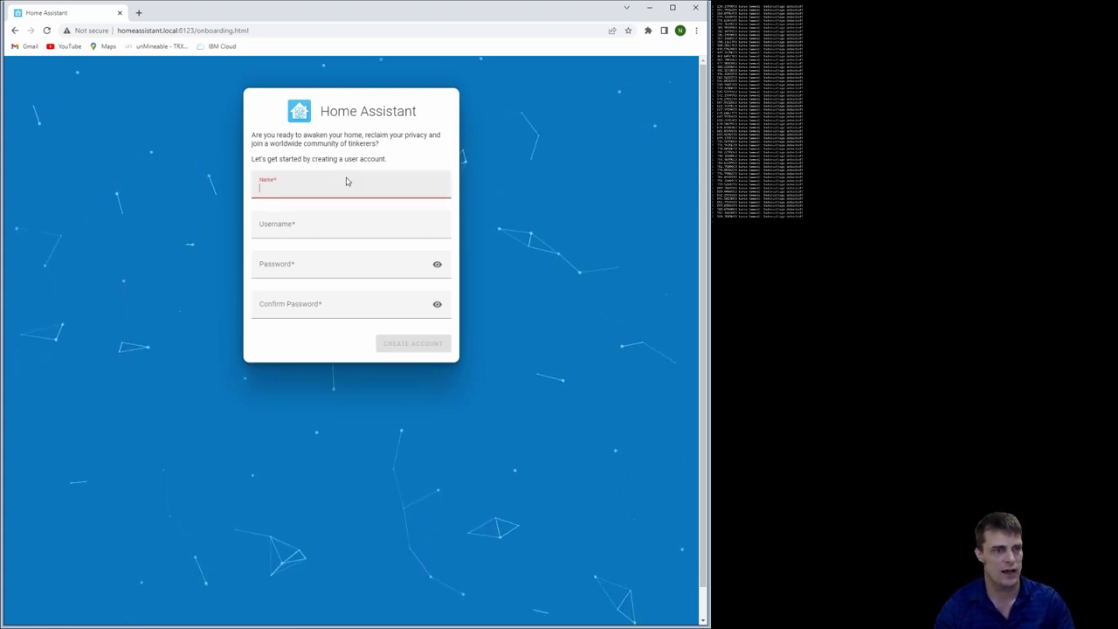
pyautogui.write('N')
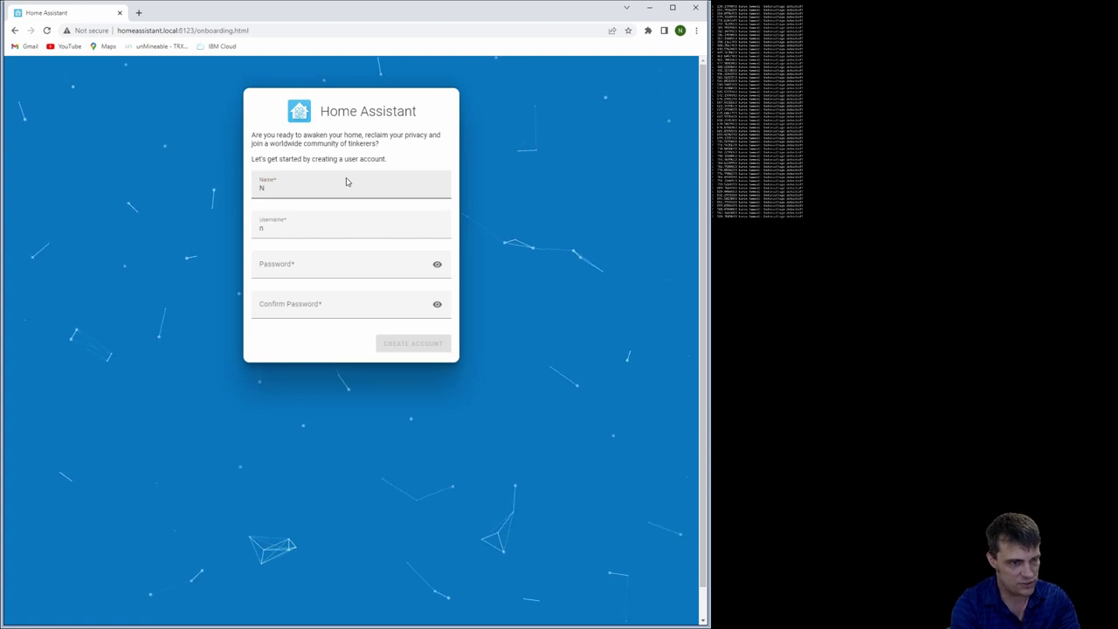
pyautogui.click(297, 182)
pyautogui.write('e')
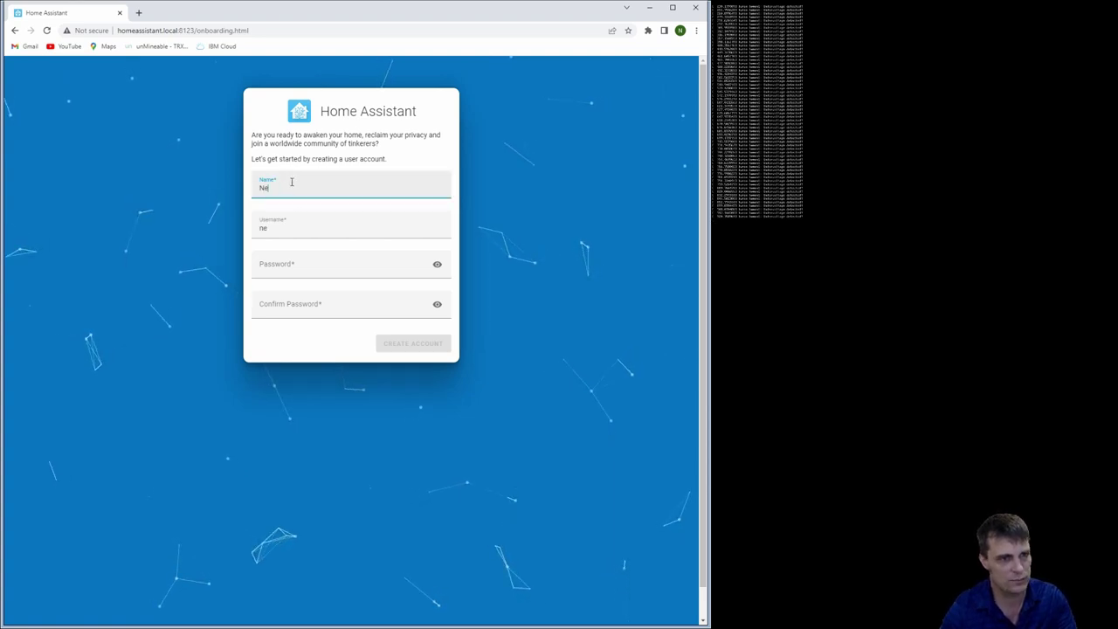
pyautogui.write('wHome')
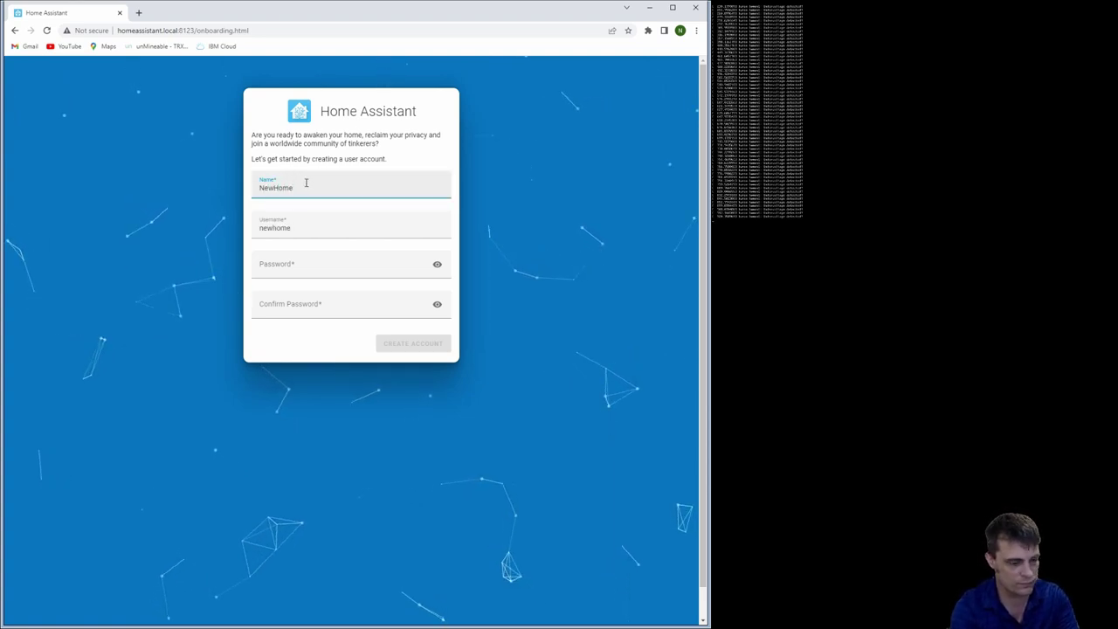
pyautogui.write('Assist')
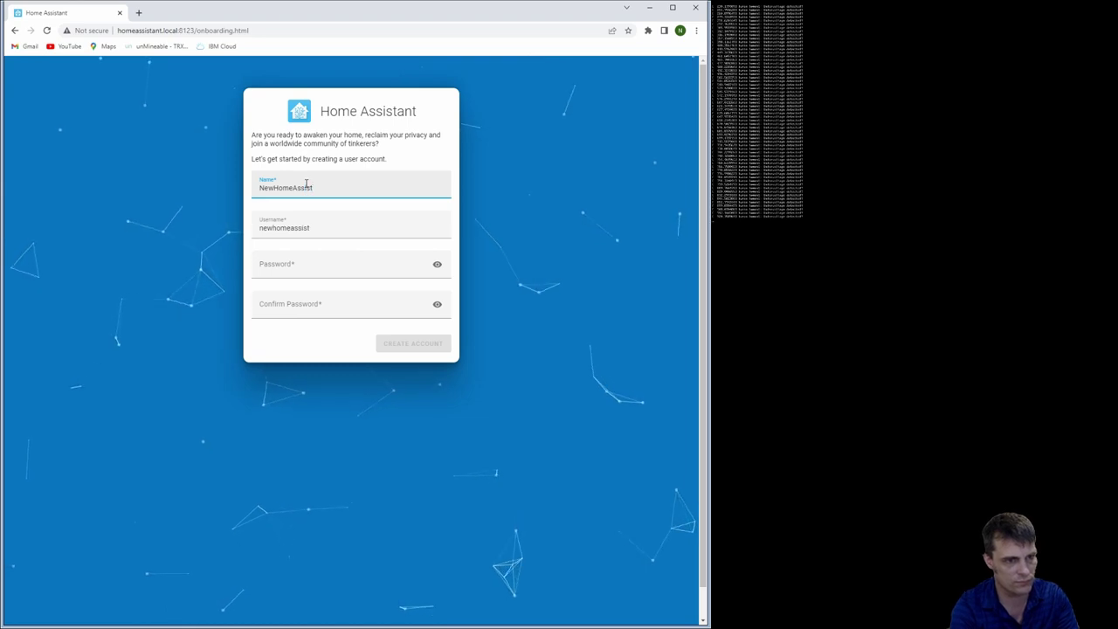
pyautogui.write('ant-')
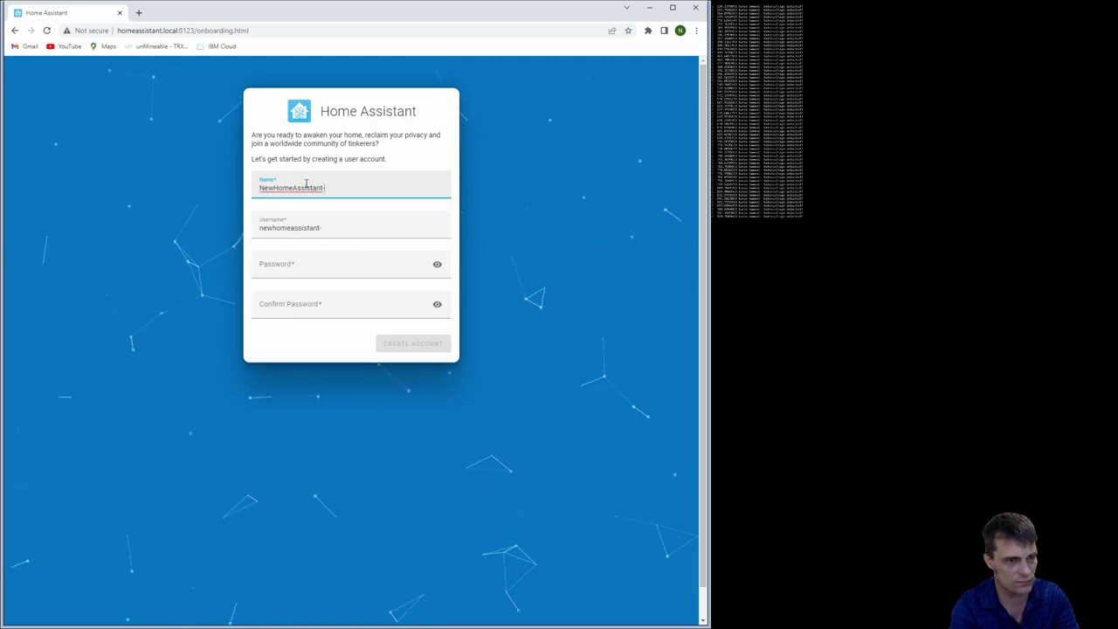
pyautogui.write('A')
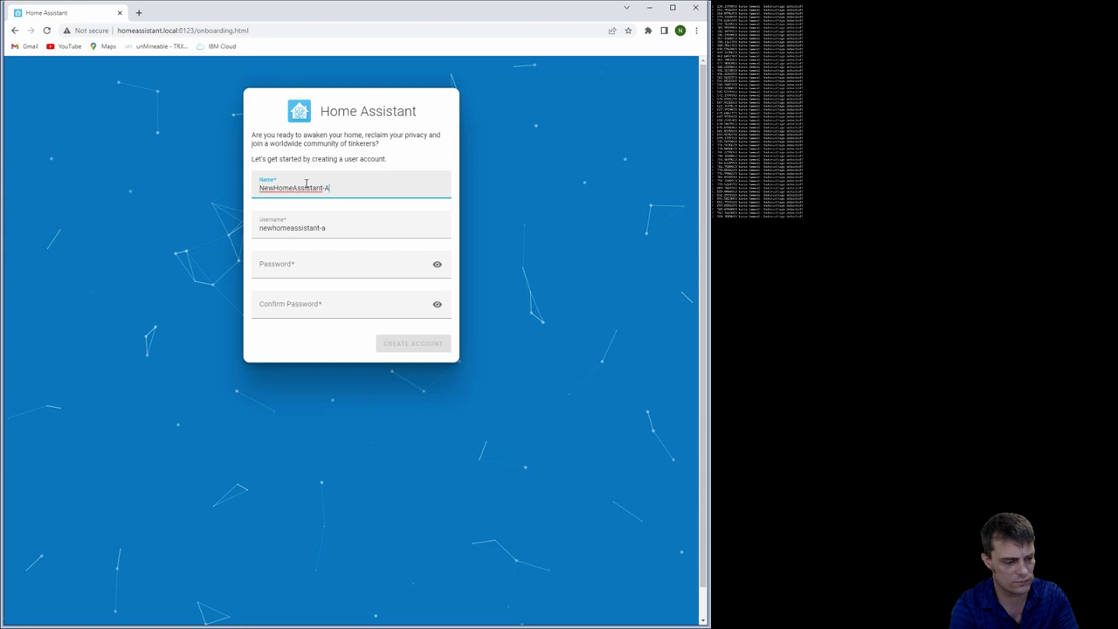
pyautogui.write('E')
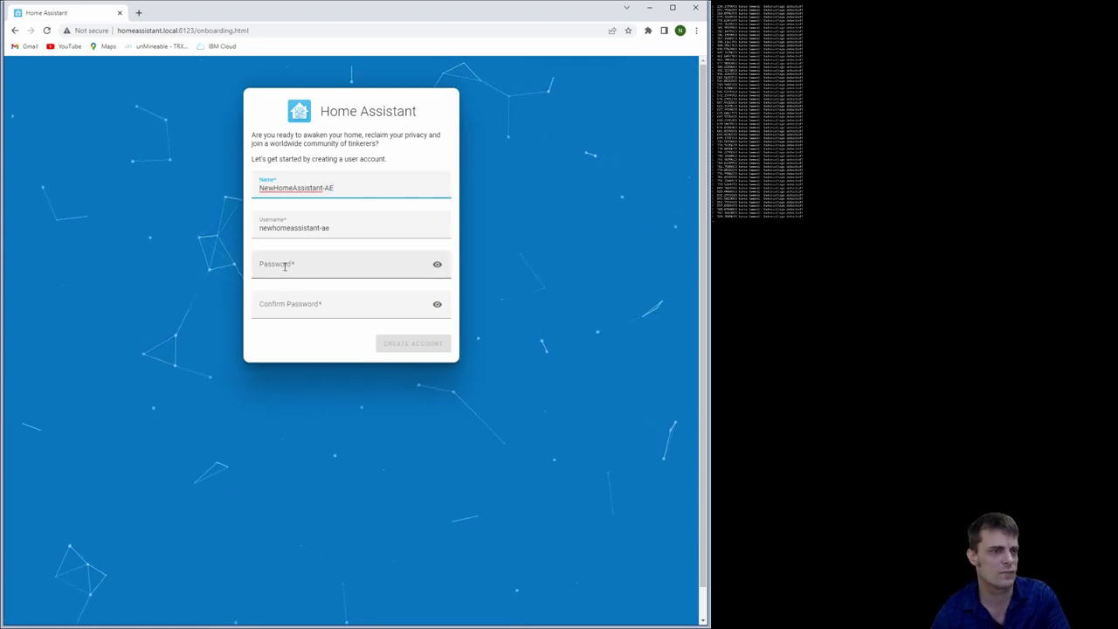
pyautogui.click(284, 267)
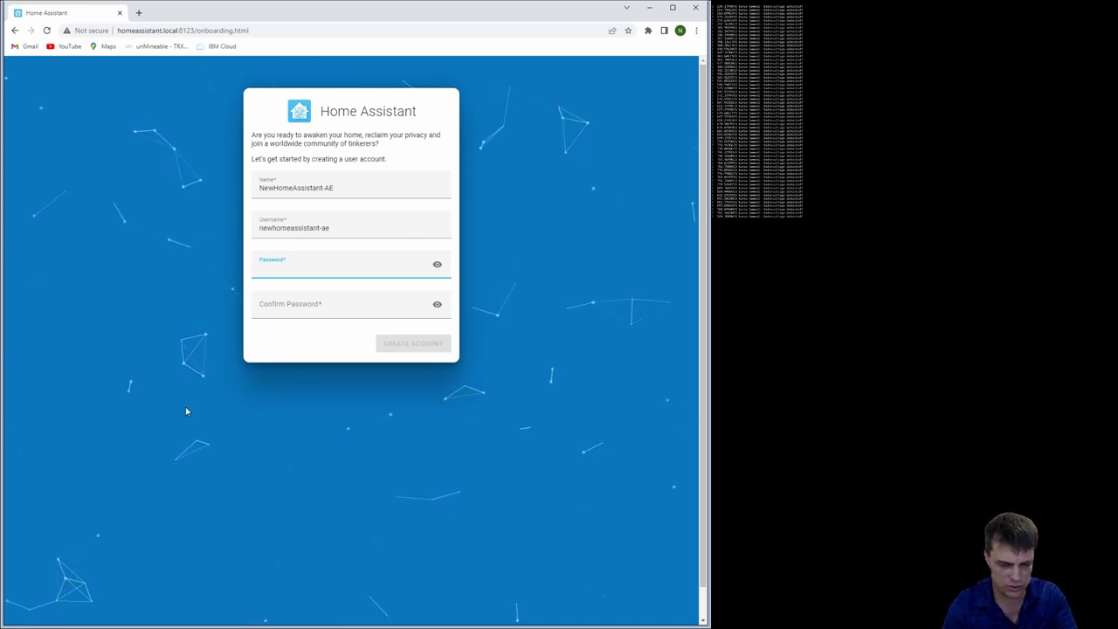
pyautogui.write('p')
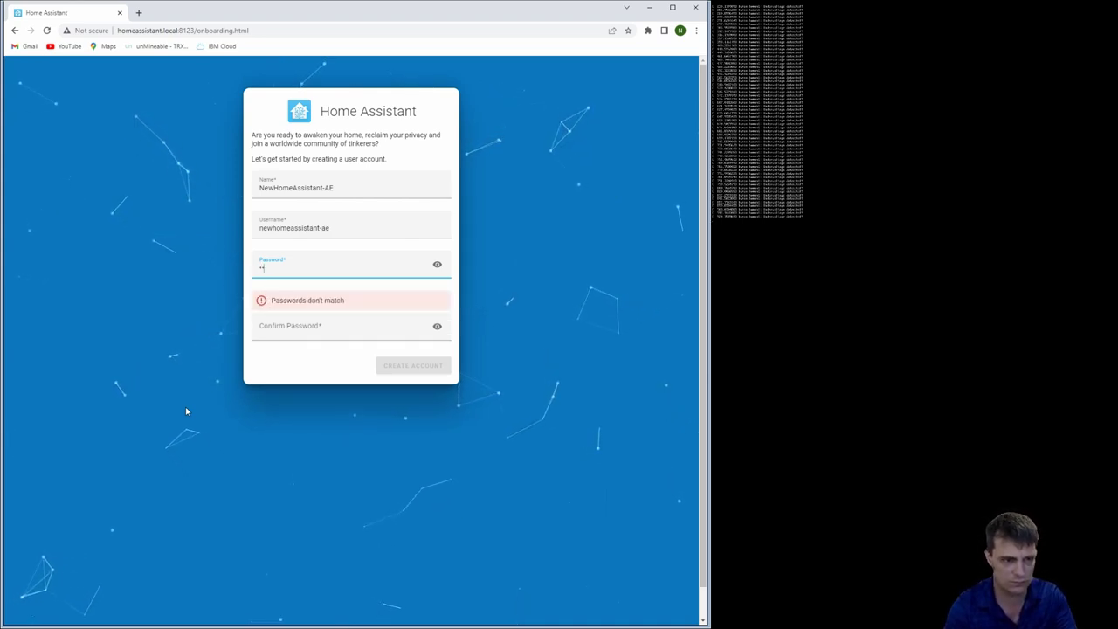
pyautogui.write('asswor')
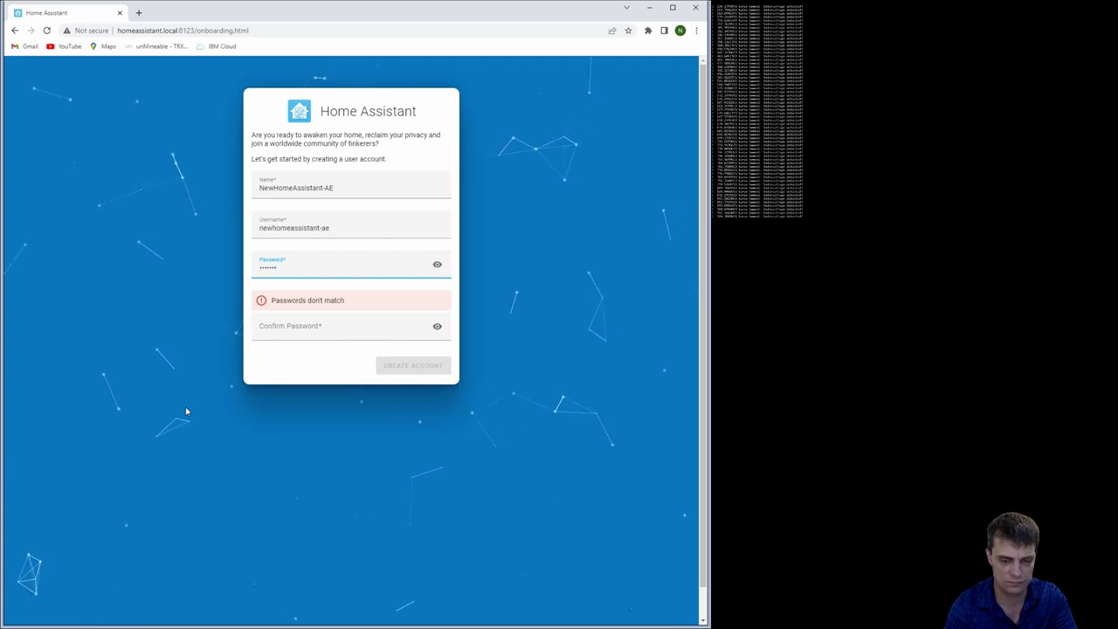
pyautogui.write('d12')
pyautogui.click(285, 340)
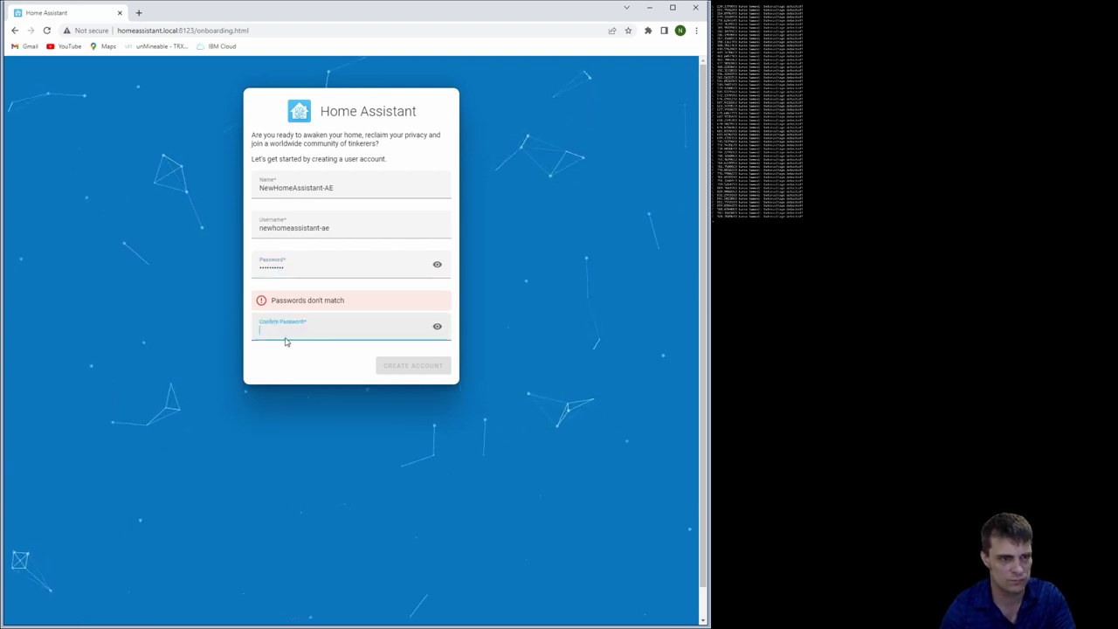
pyautogui.write('passwor')
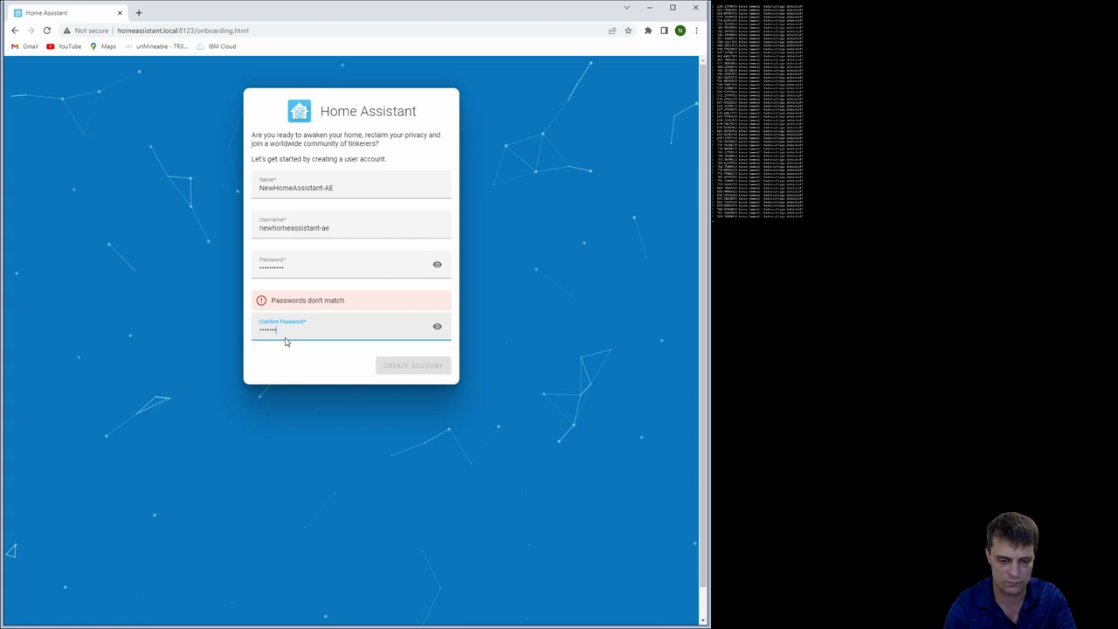
pyautogui.write('d12')
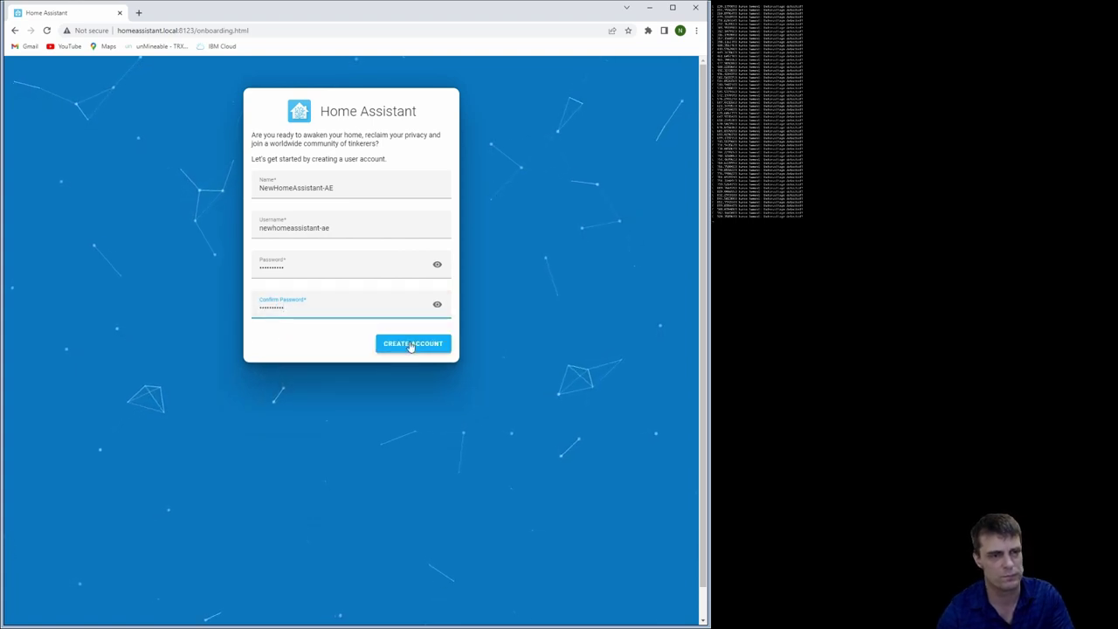
pyautogui.moveTo(362, 227); pyautogui.dragTo(250, 230)
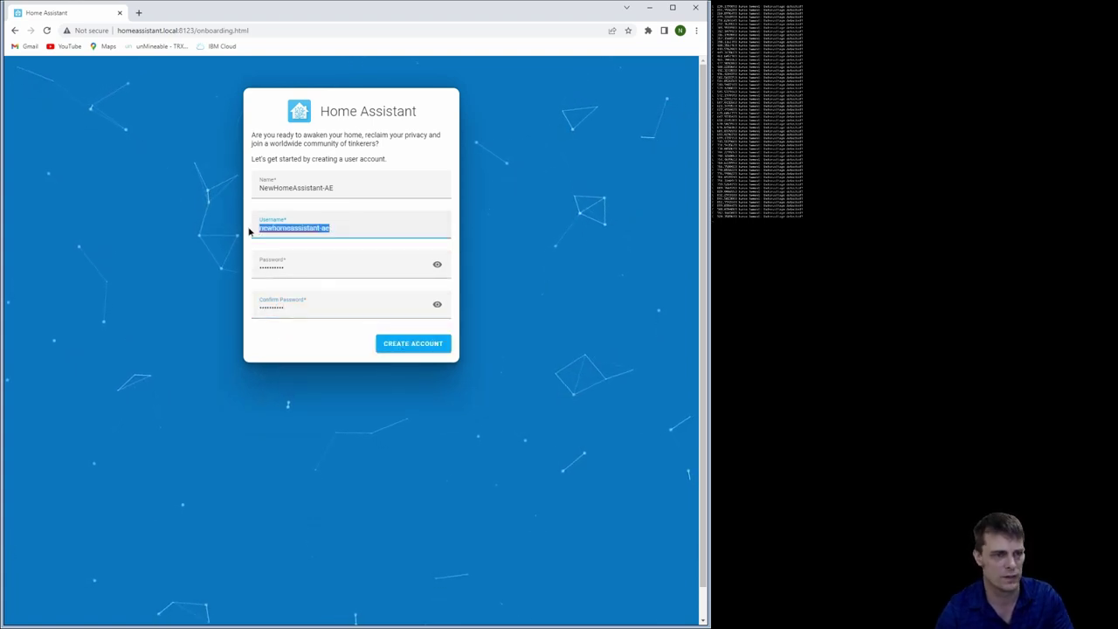
pyautogui.click(410, 347)
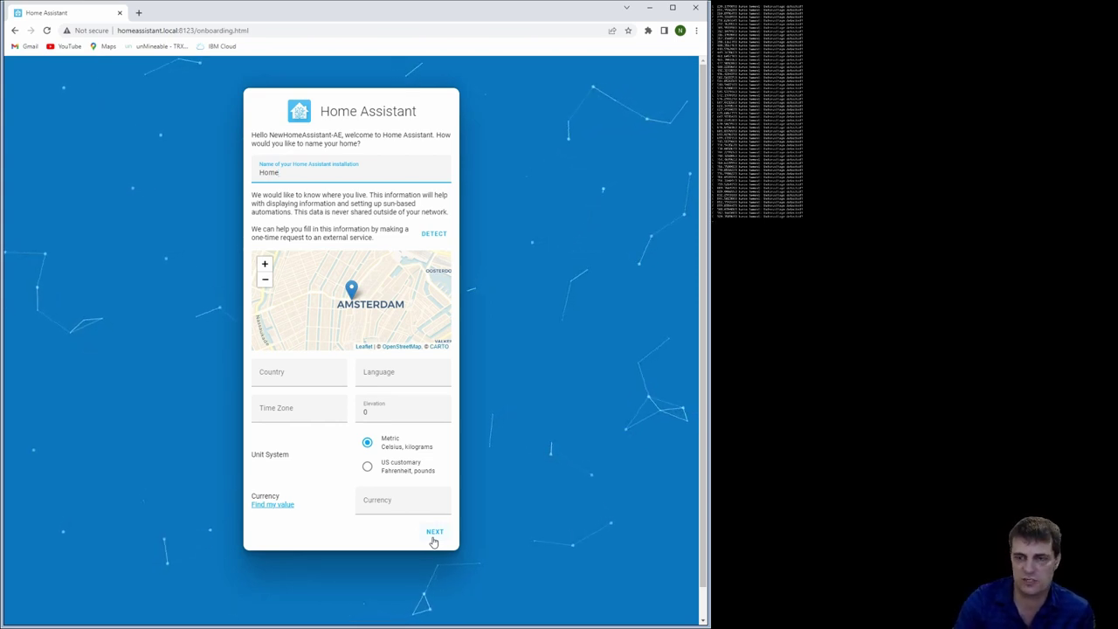
# Move the home marker on the map and try submitting, dismissing the failed-to-save error
pyautogui.moveTo(351, 288); pyautogui.dragTo(363, 319)
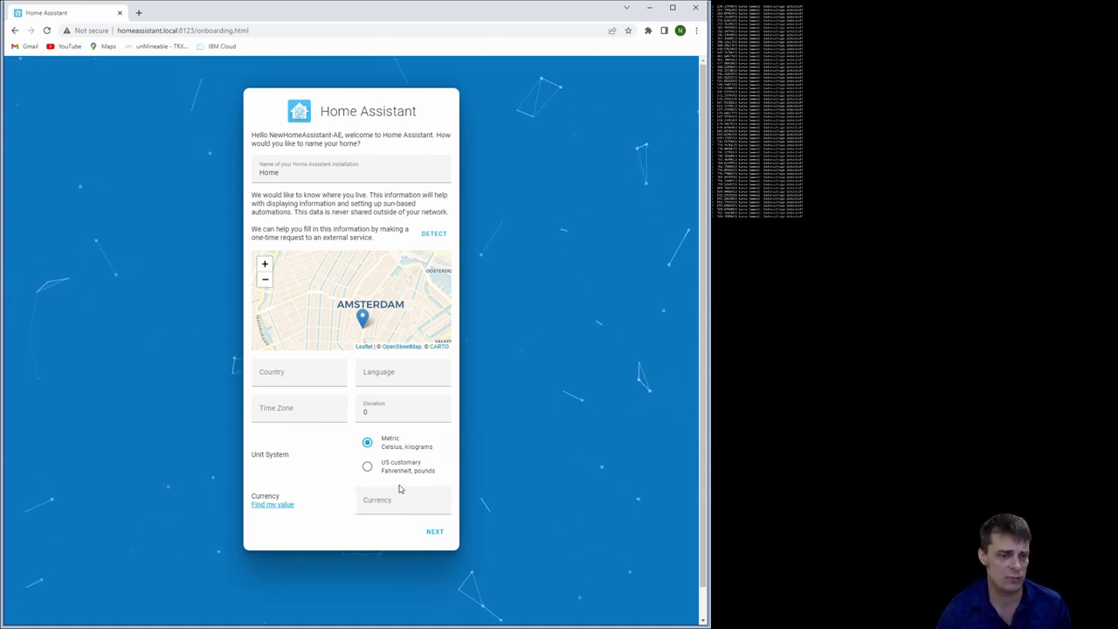
pyautogui.click(431, 533)
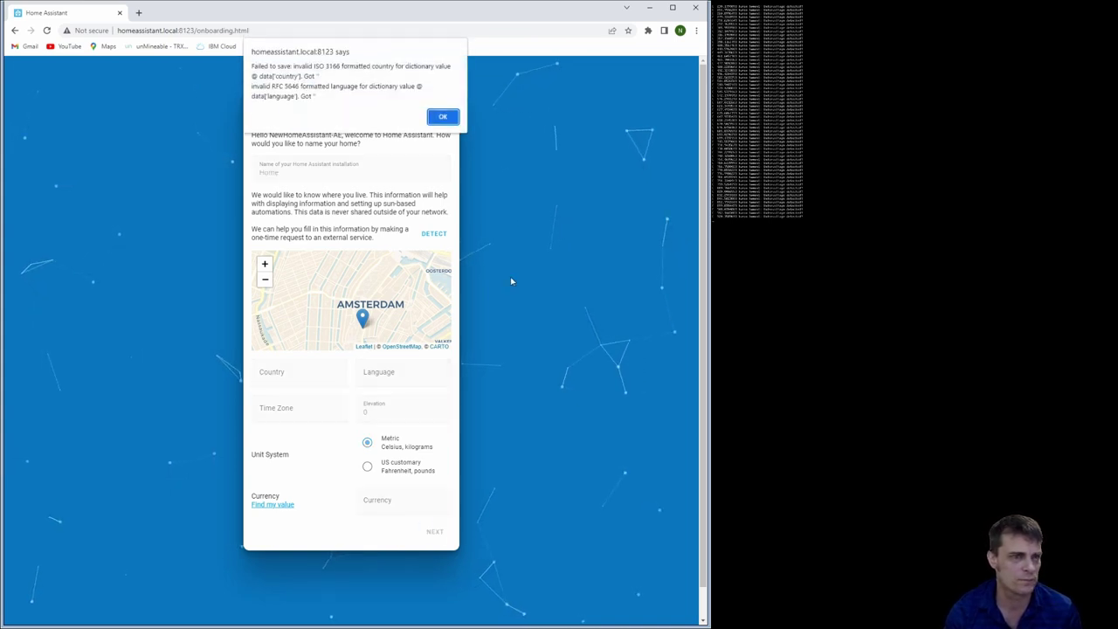
pyautogui.click(446, 120)
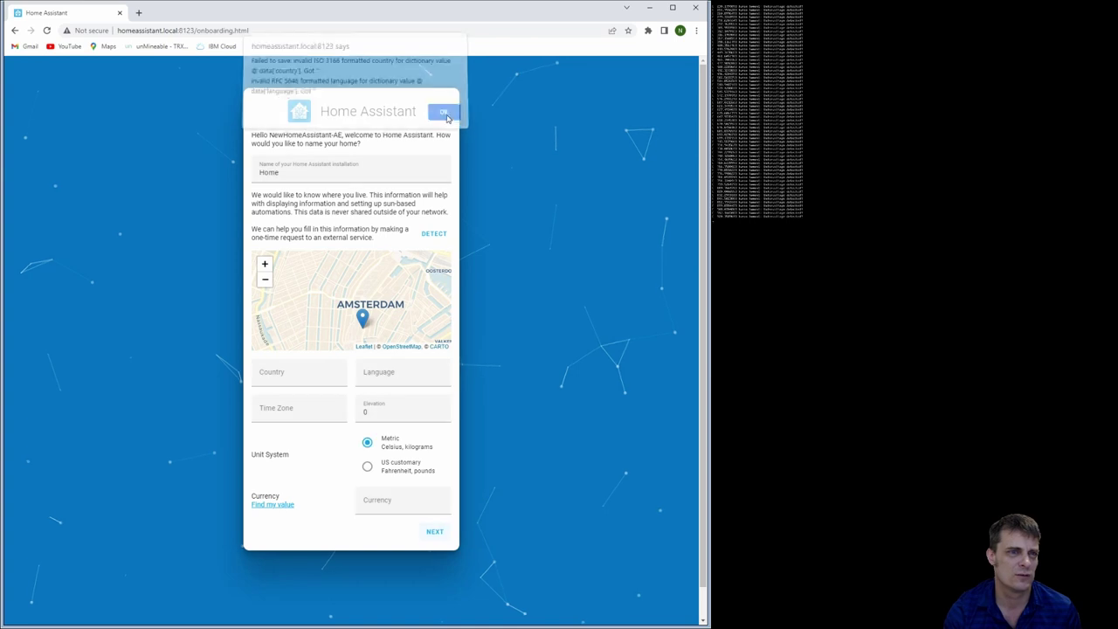
# Enter country AU, language en, elevation 500 and time zone Australia/Sydney, then submit
pyautogui.click(285, 372)
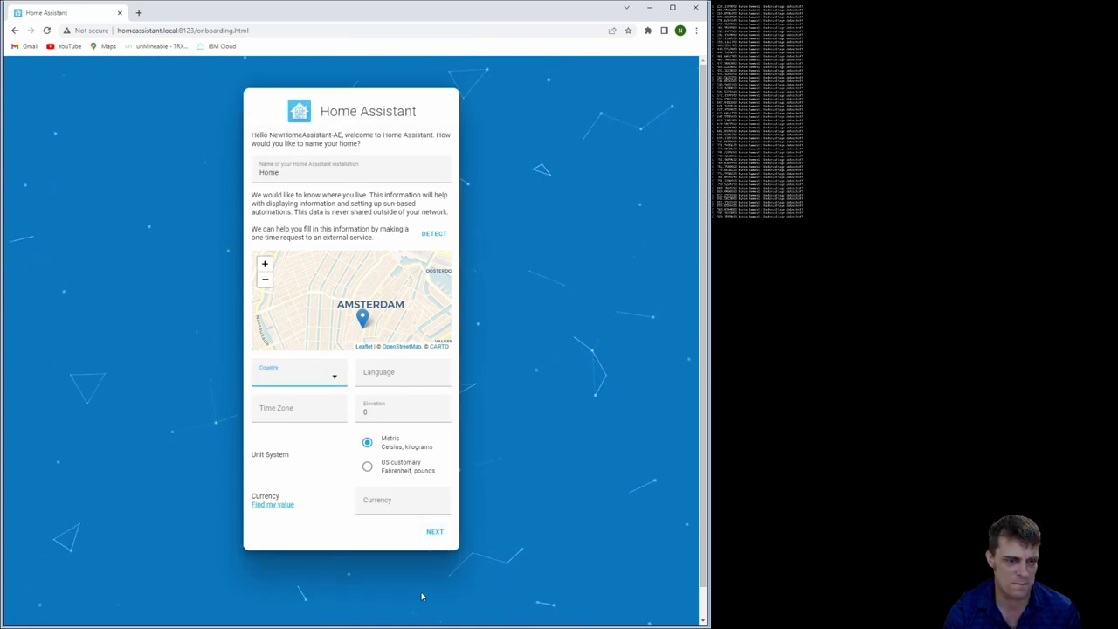
pyautogui.write('AU')
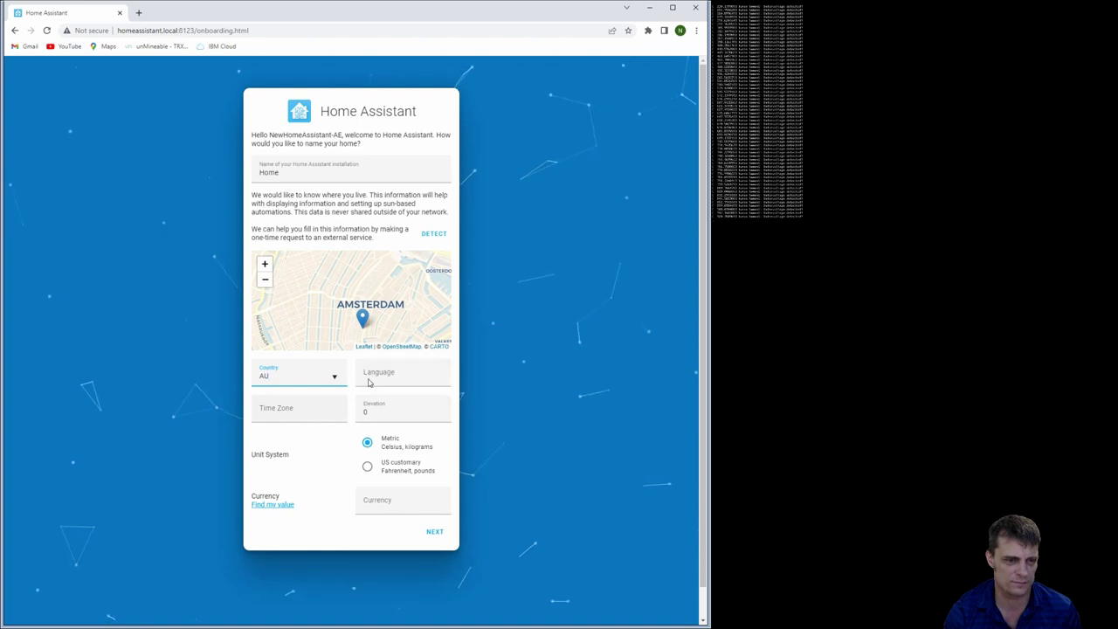
pyautogui.click(402, 376)
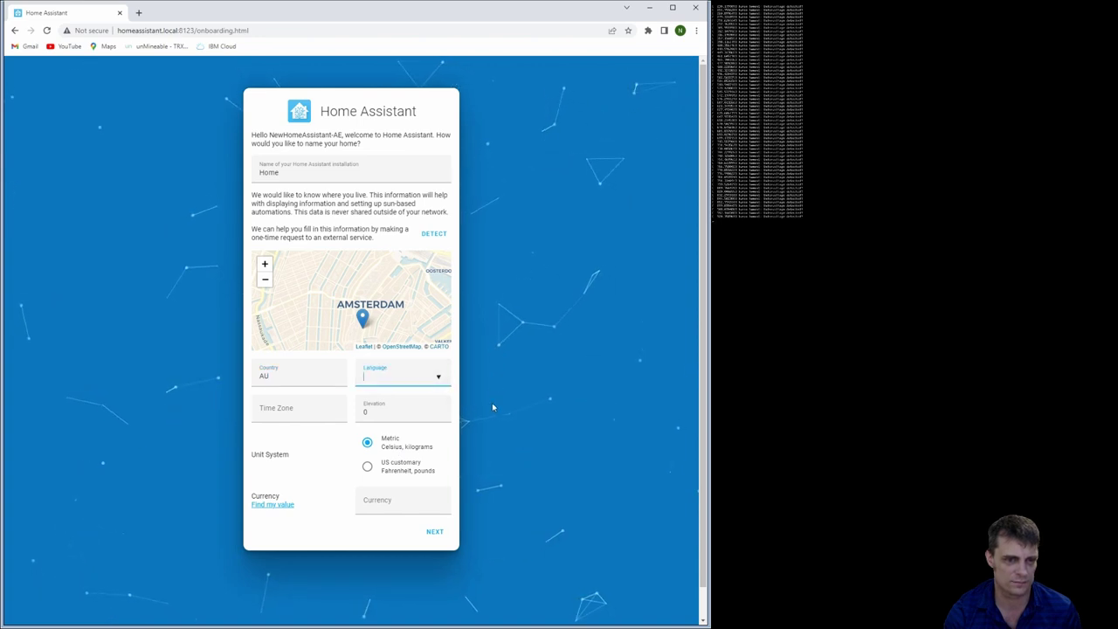
pyautogui.write('en')
pyautogui.press('Tab')
pyautogui.press('Tab')
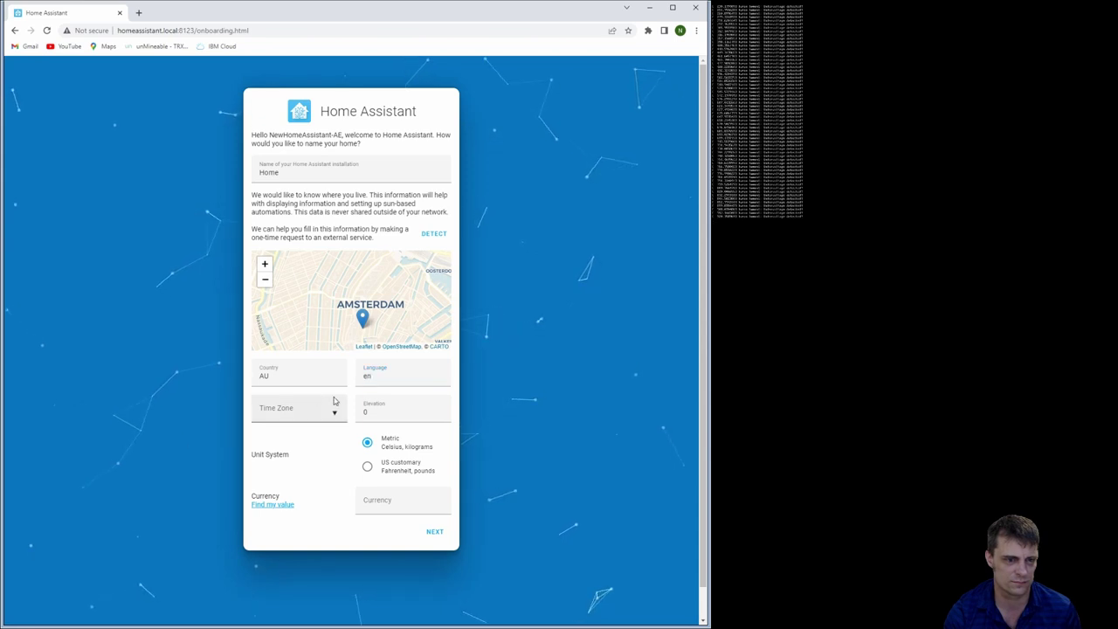
pyautogui.write('500')
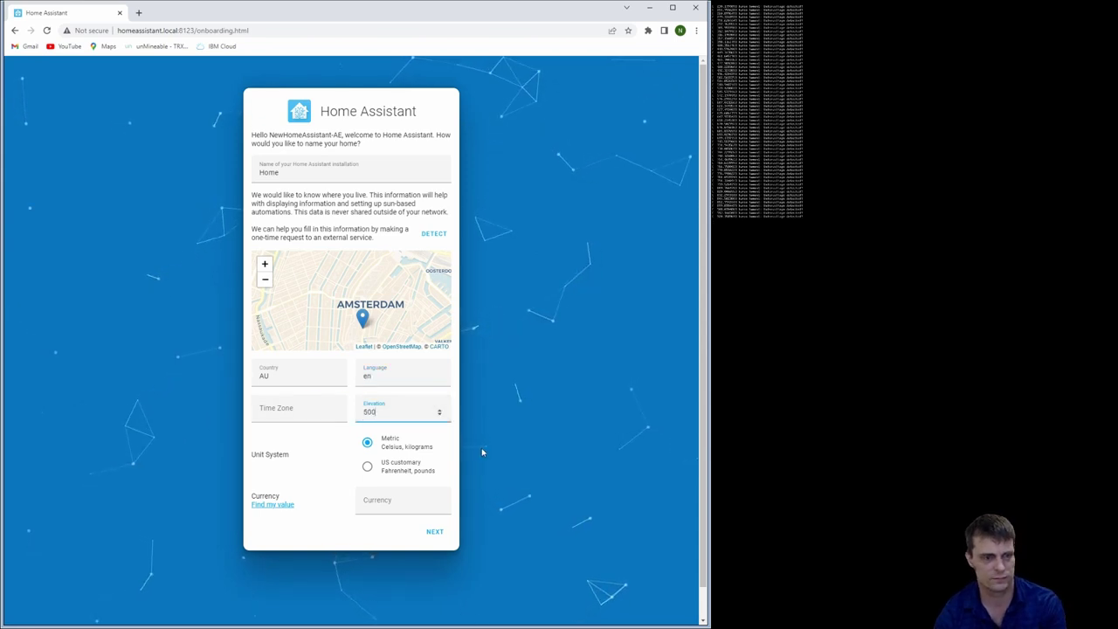
pyautogui.click(313, 409)
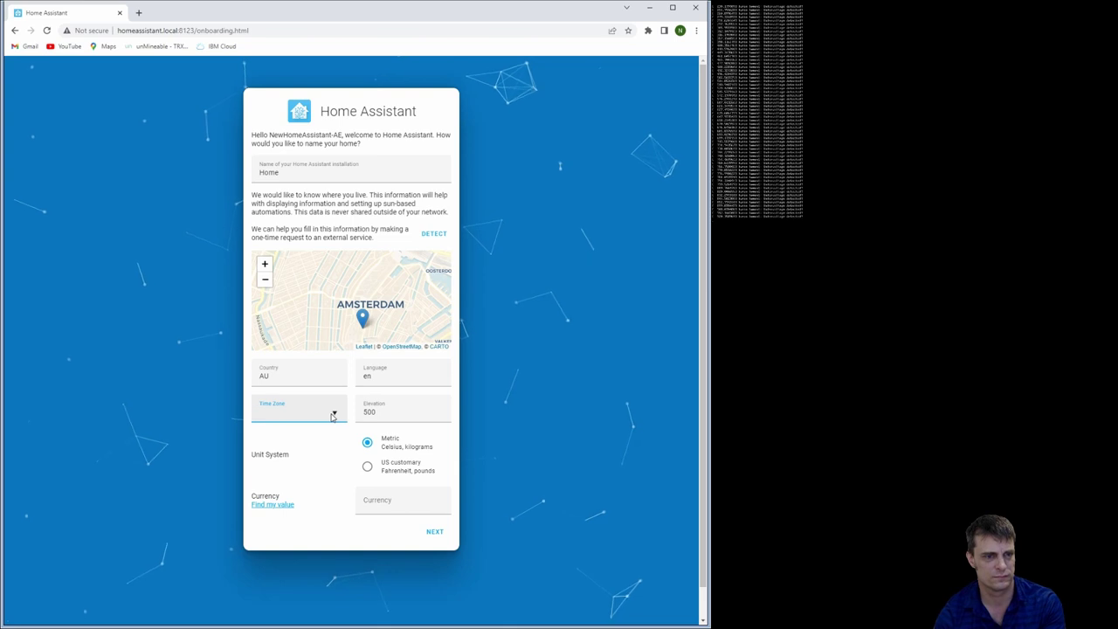
pyautogui.write('sy')
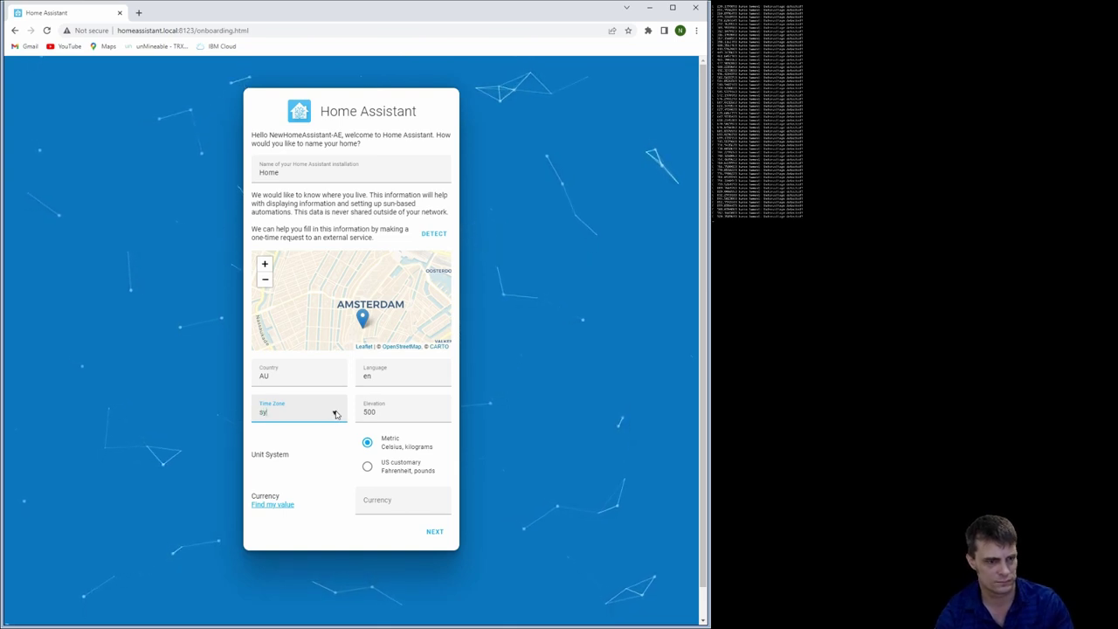
pyautogui.press('Return')
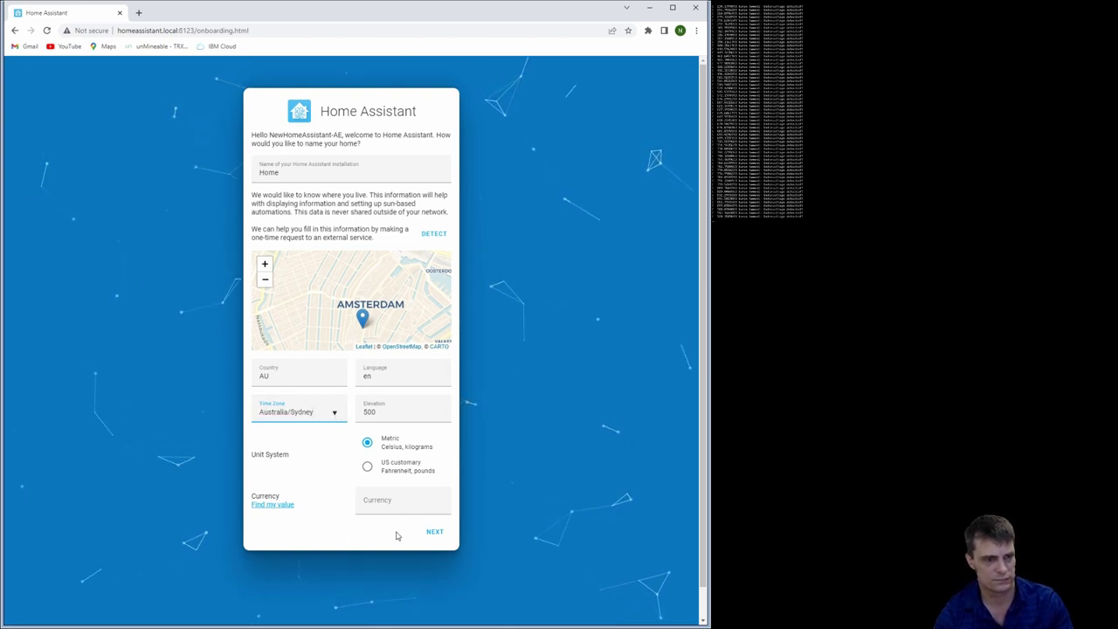
pyautogui.click(432, 534)
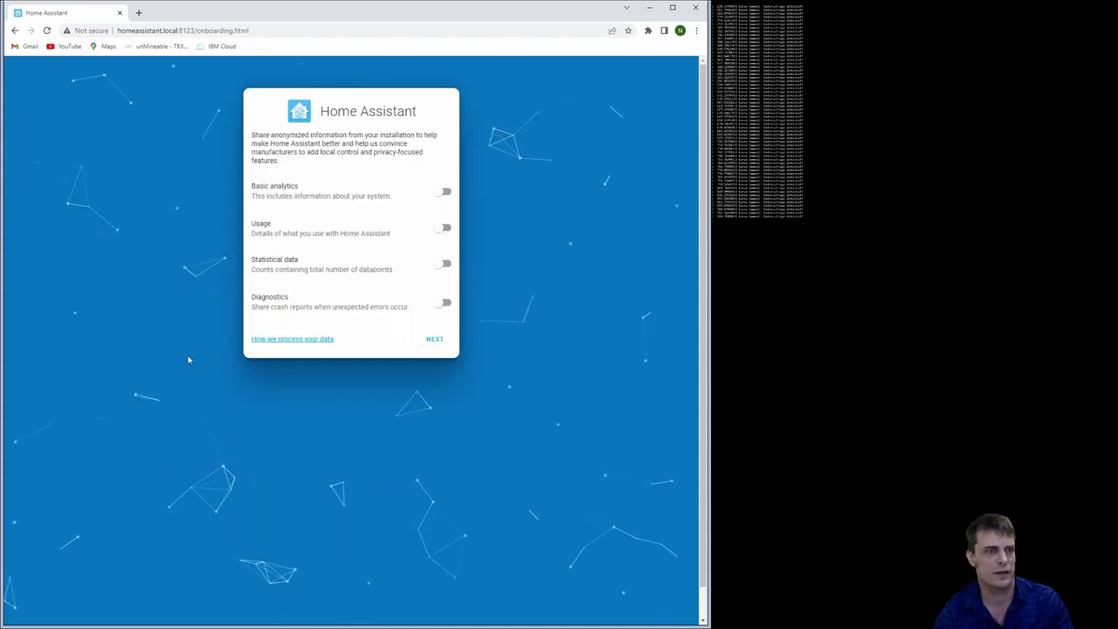
# Continue past analytics without sharing and finish the integrations page to reach the Overview dashboard
pyautogui.click(435, 340)
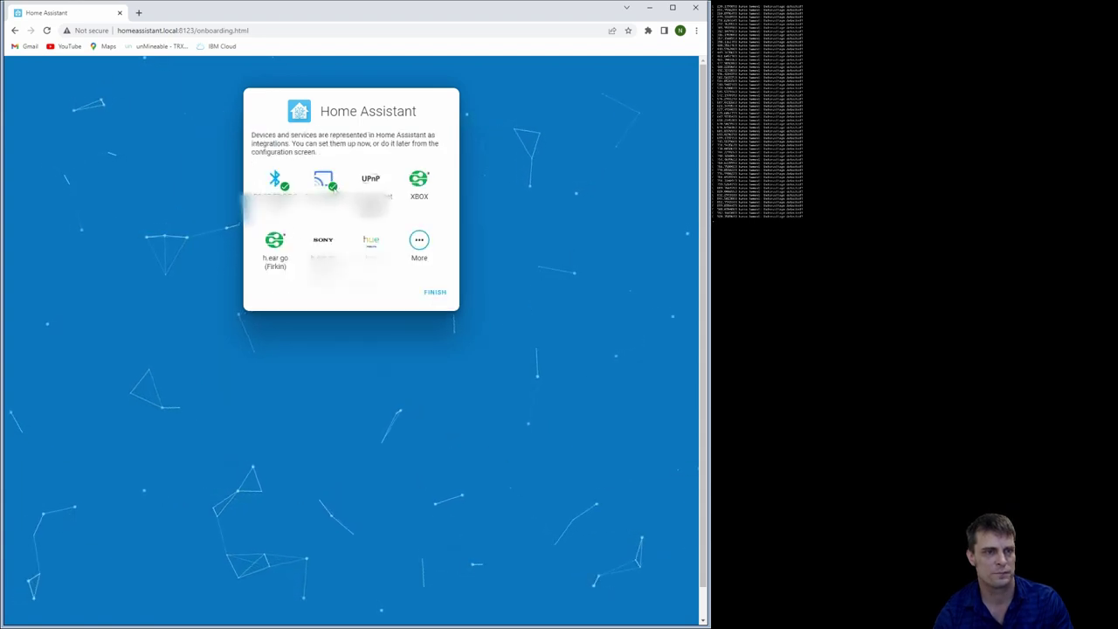
pyautogui.click(443, 302)
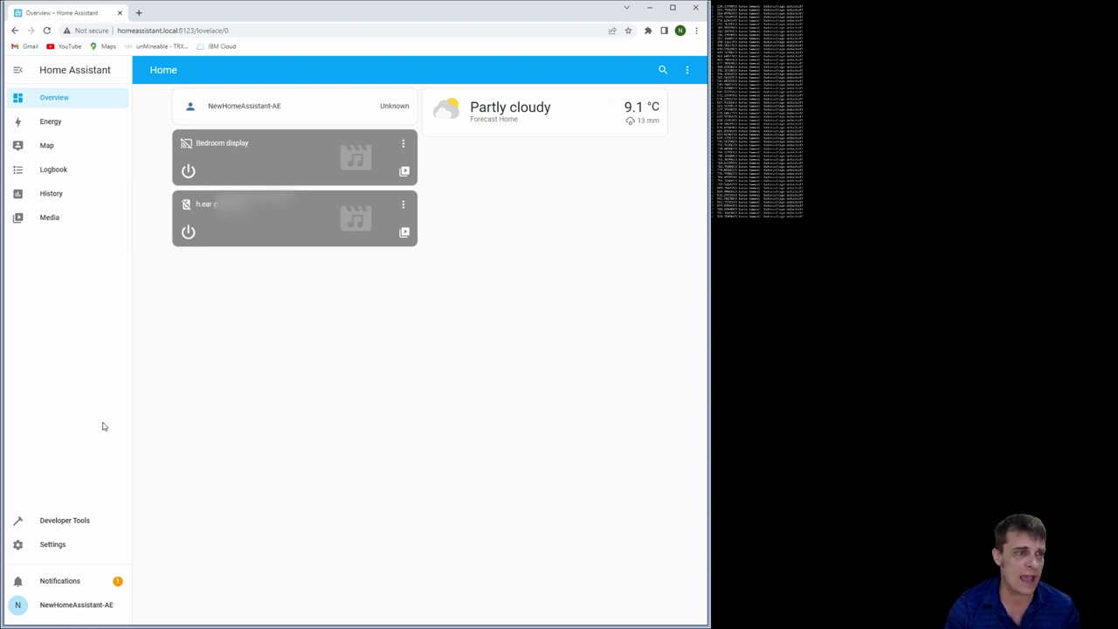
# Confirm under Settings > System > Updates that nothing is pending, then return to System settings
pyautogui.click(48, 545)
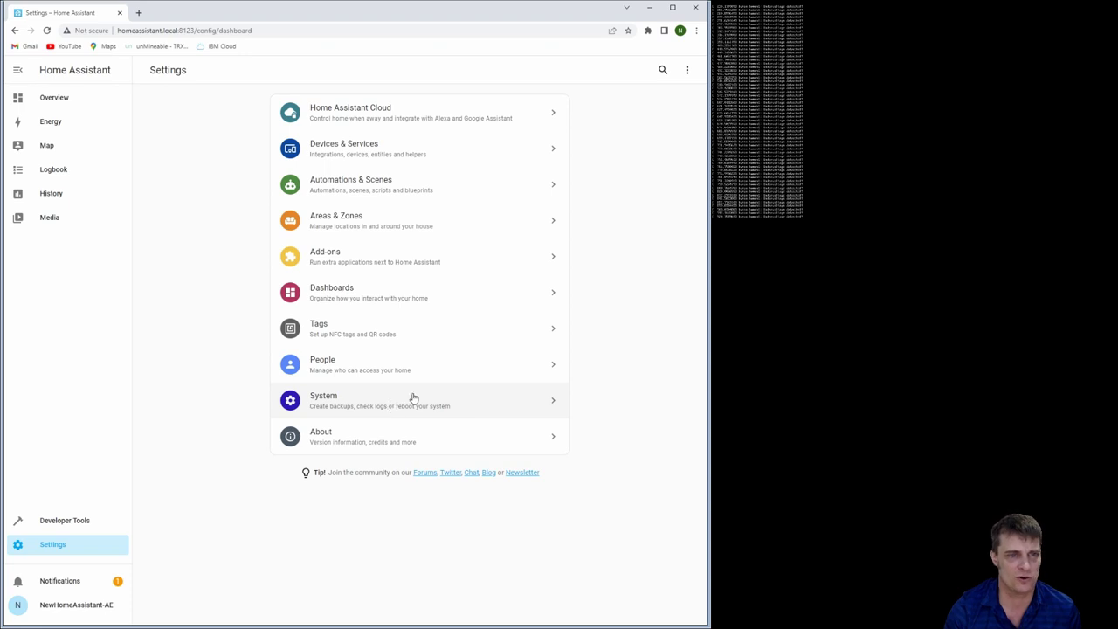
pyautogui.click(438, 399)
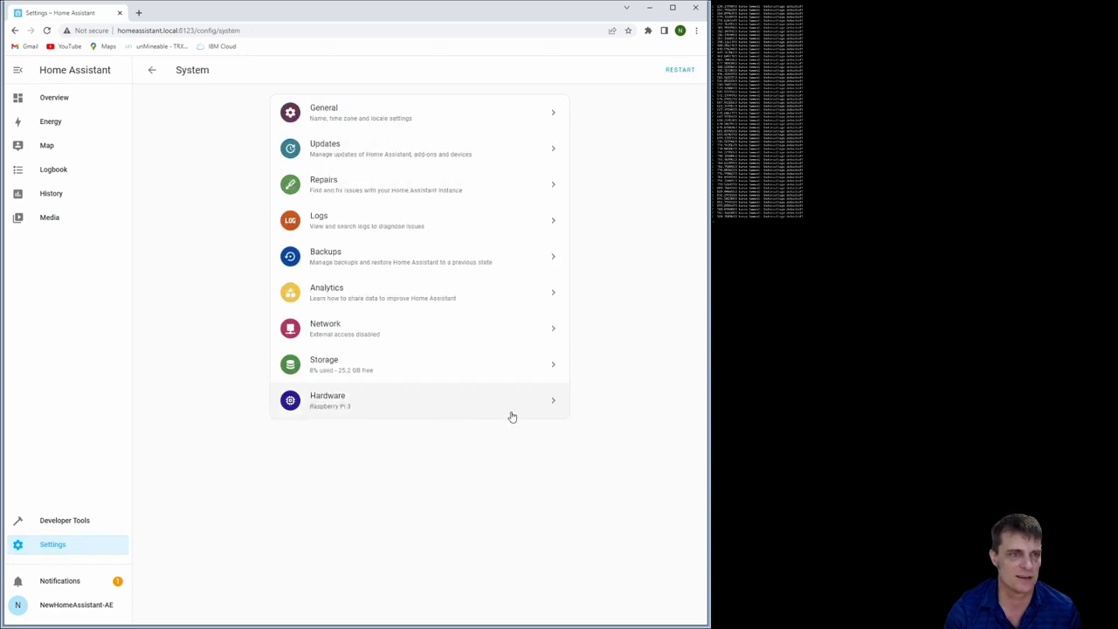
pyautogui.click(400, 164)
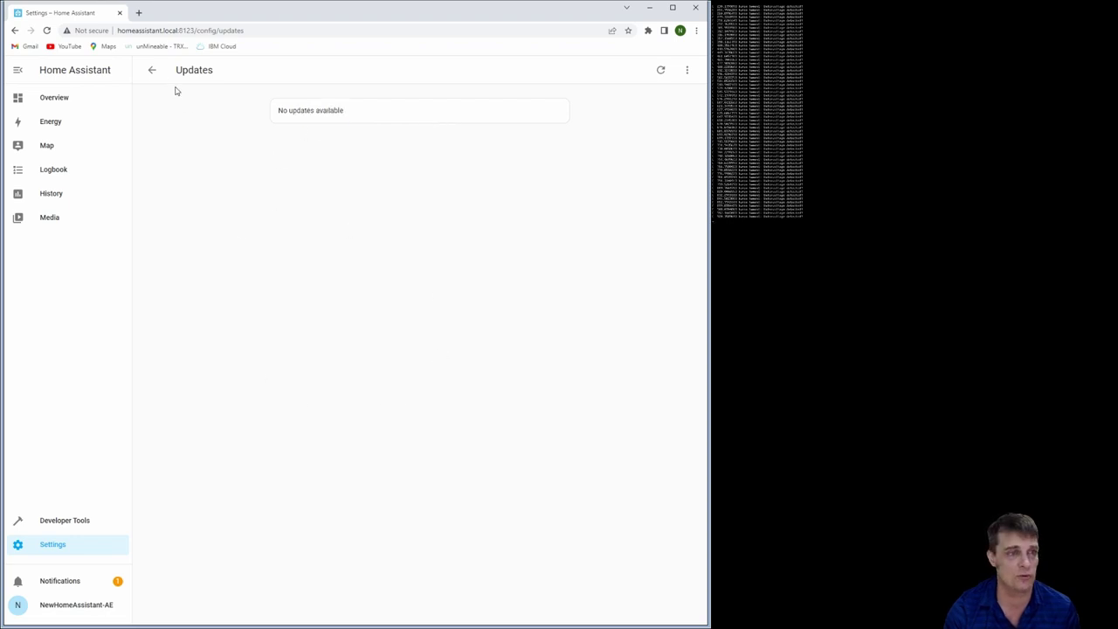
pyautogui.click(154, 71)
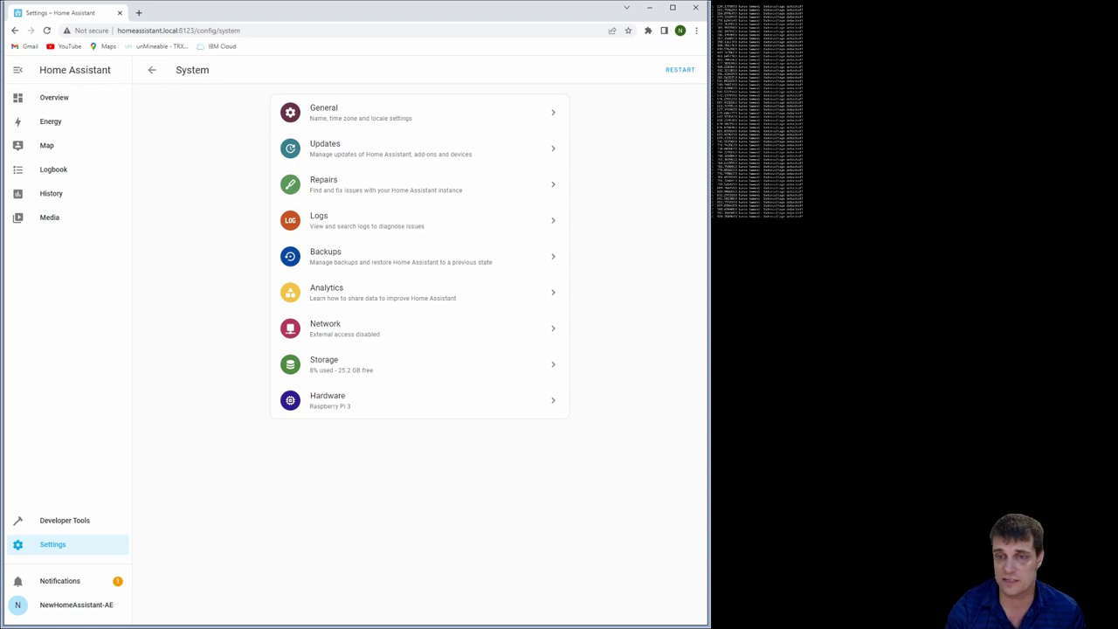
# Go to the Overview dashboard with the Partly cloudy 9.1 °C weather card and media players
pyautogui.click(66, 104)
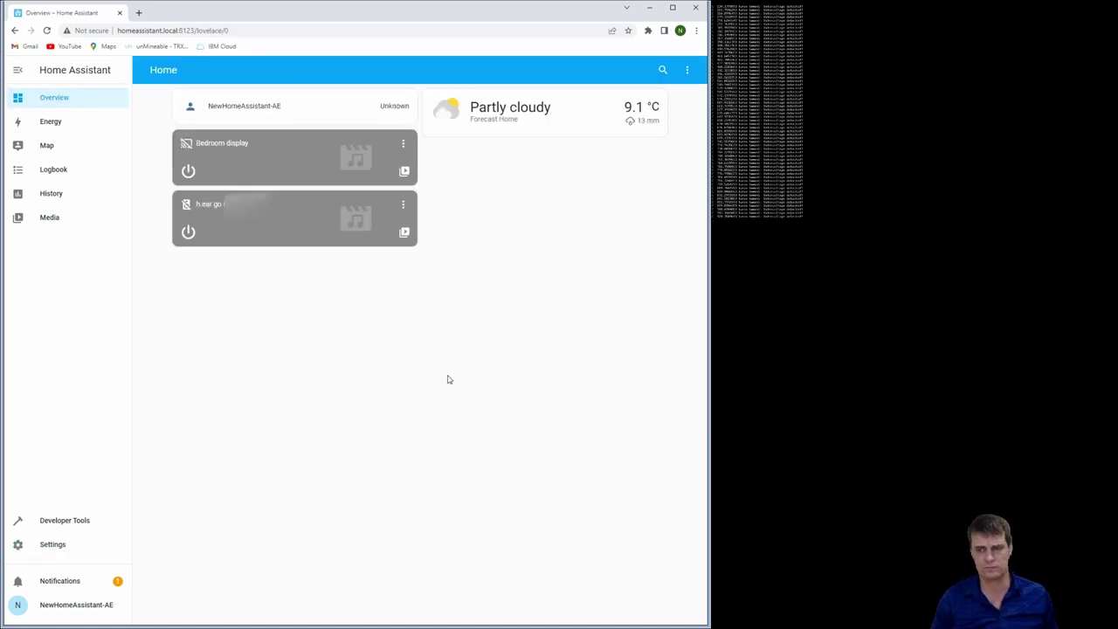